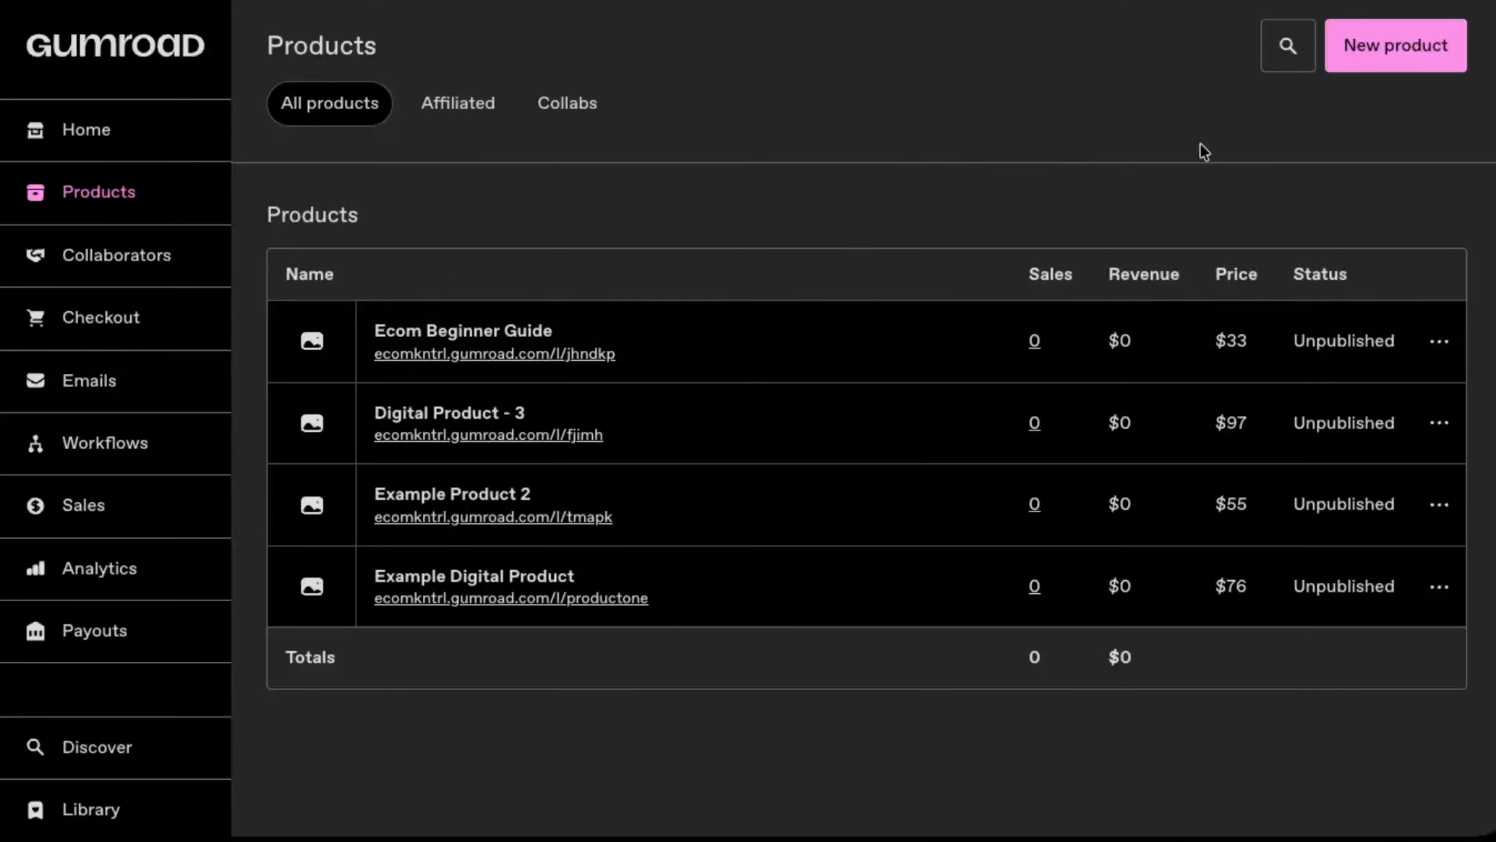
Step: Start a new product named "Wallpaper Pack 1" with the Digital product type
click(1394, 39)
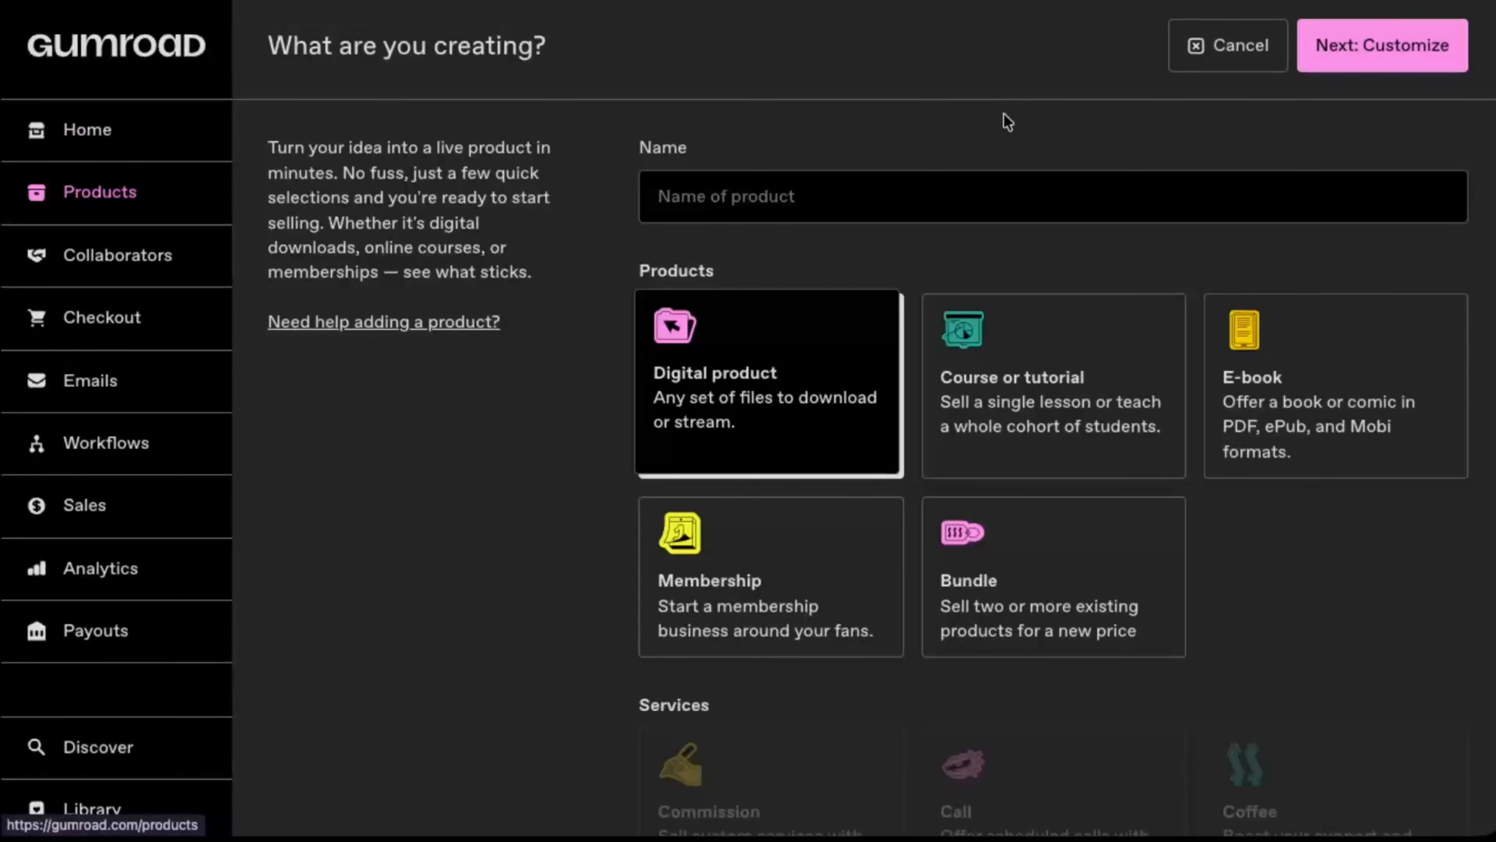
click(799, 210)
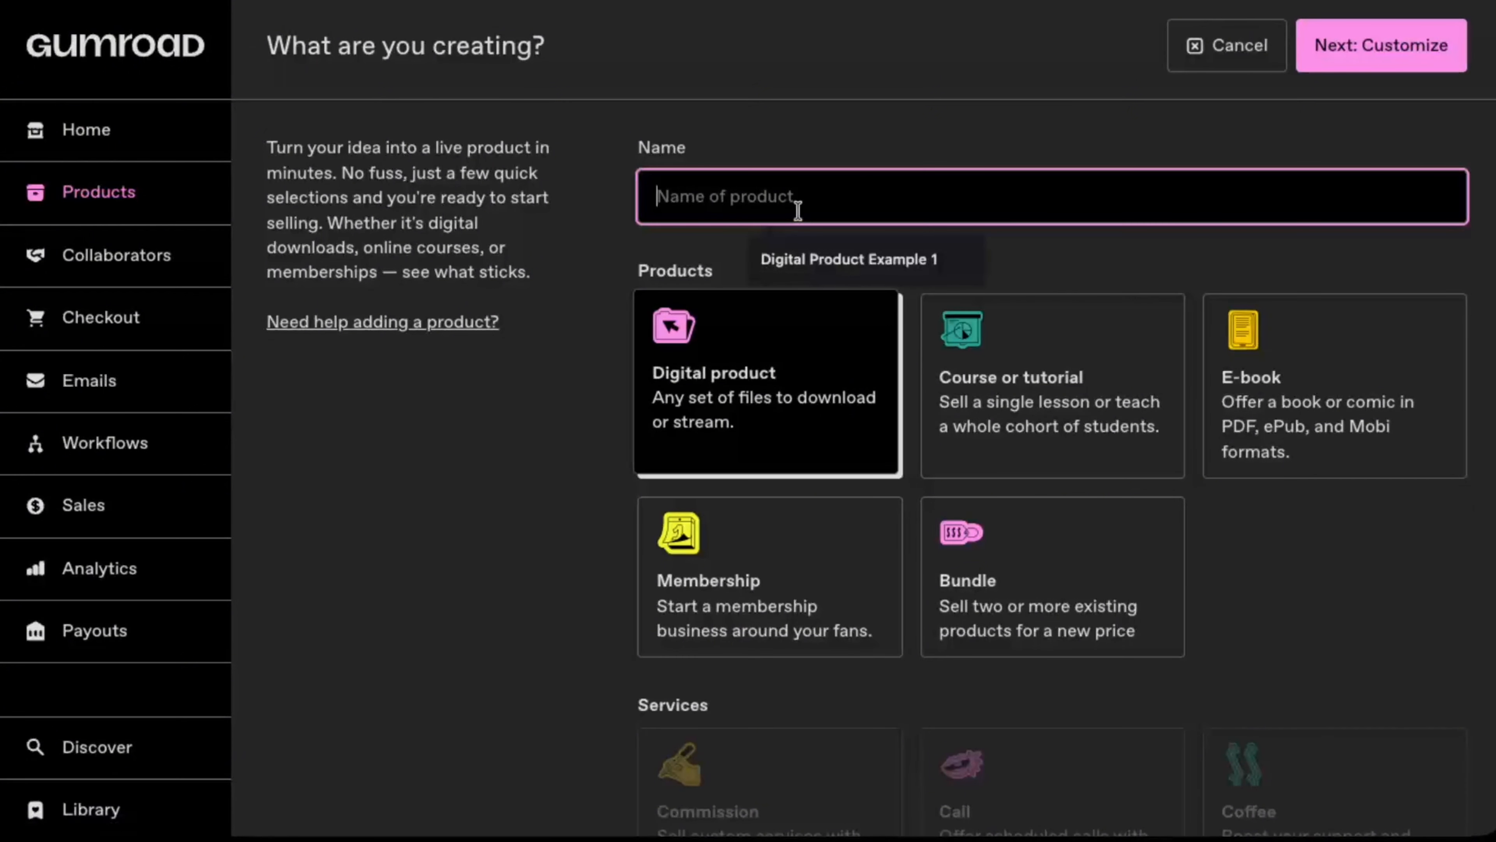
text(Wal)
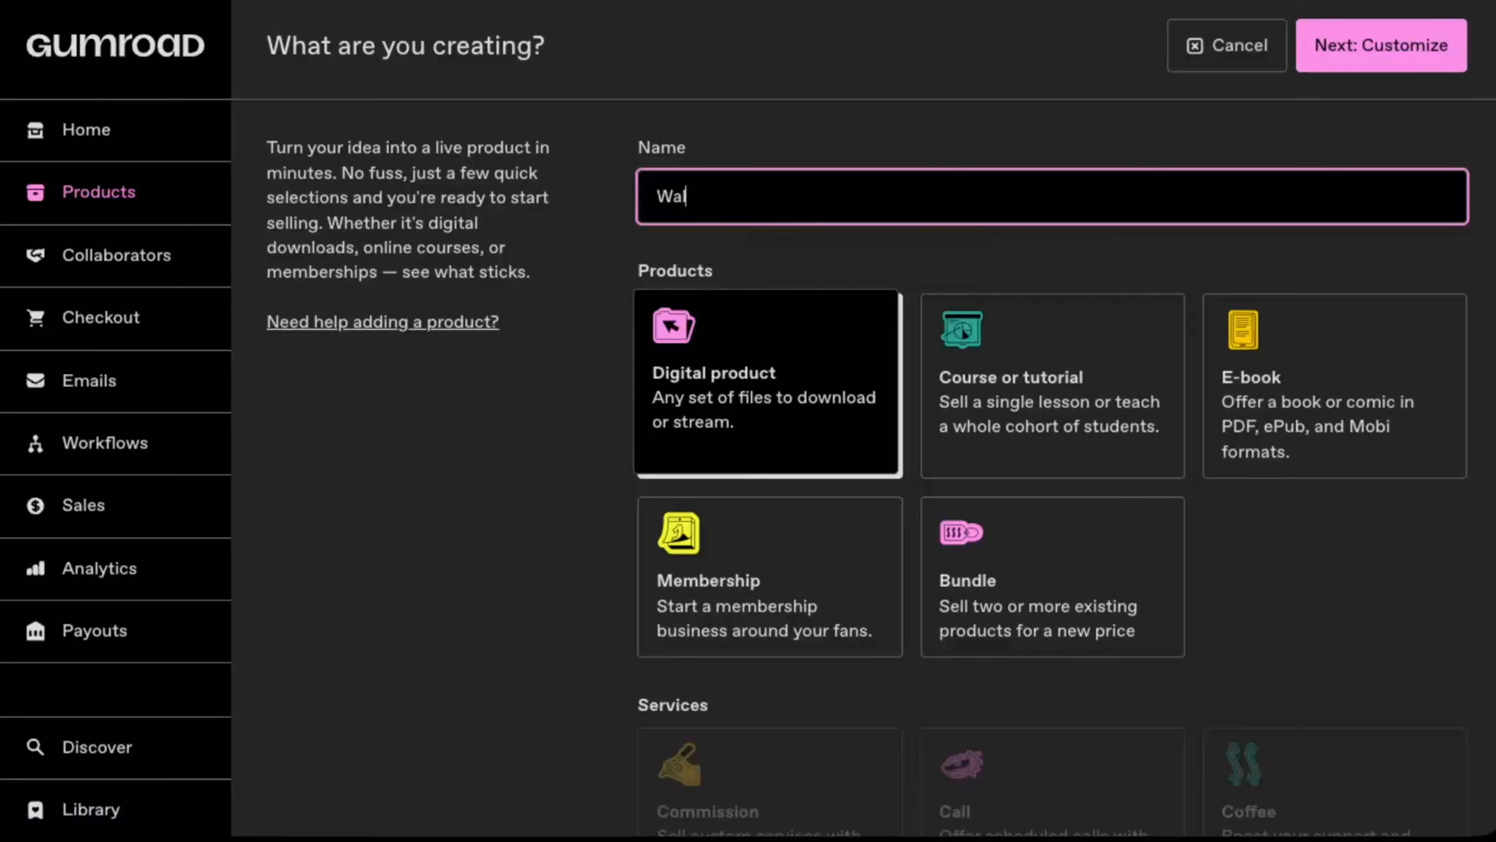
text(lpaper P)
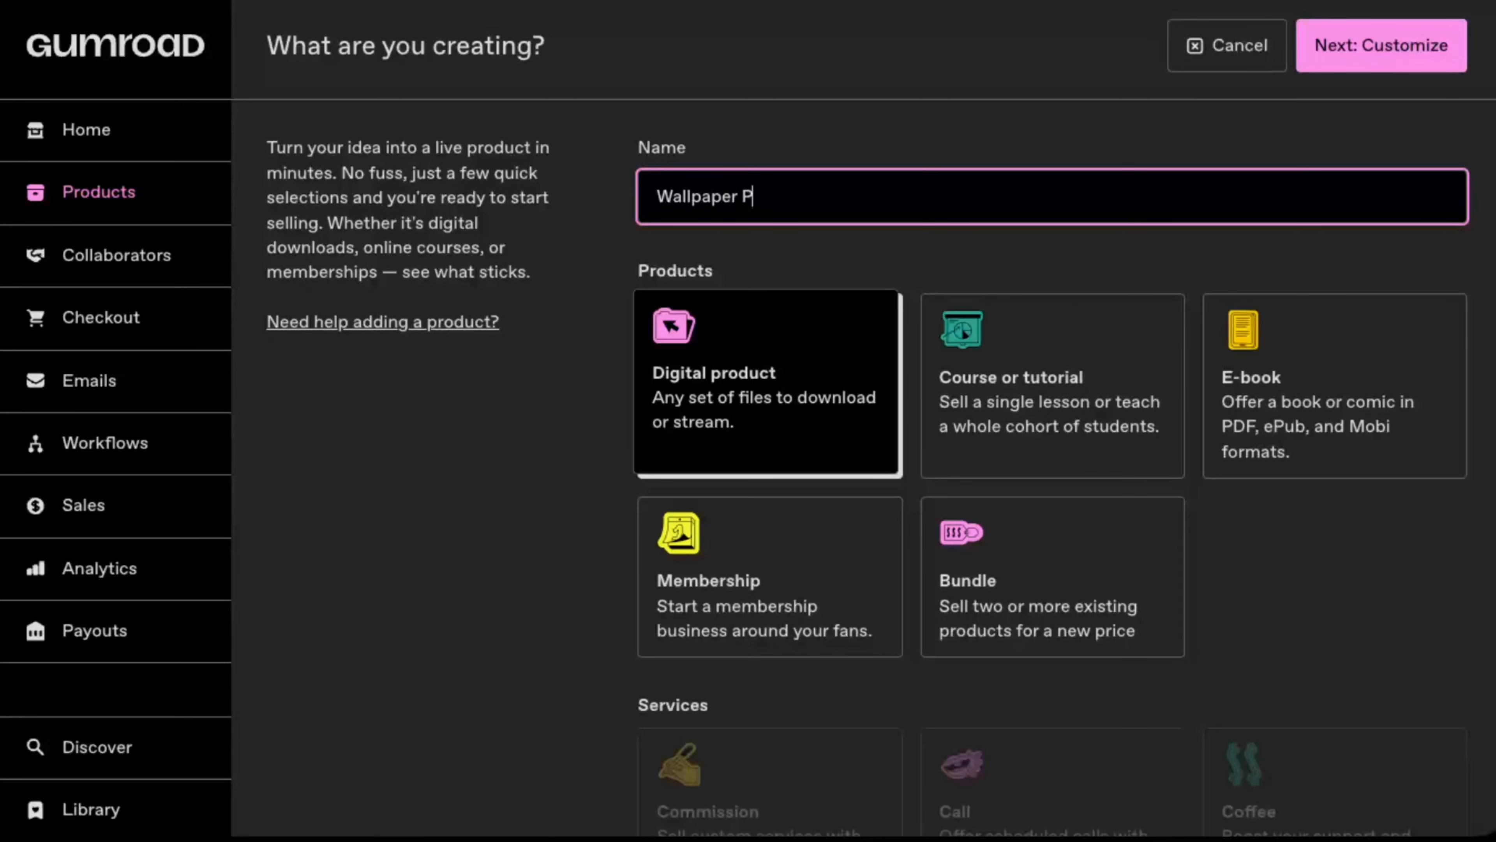
text(ack 1)
click(824, 366)
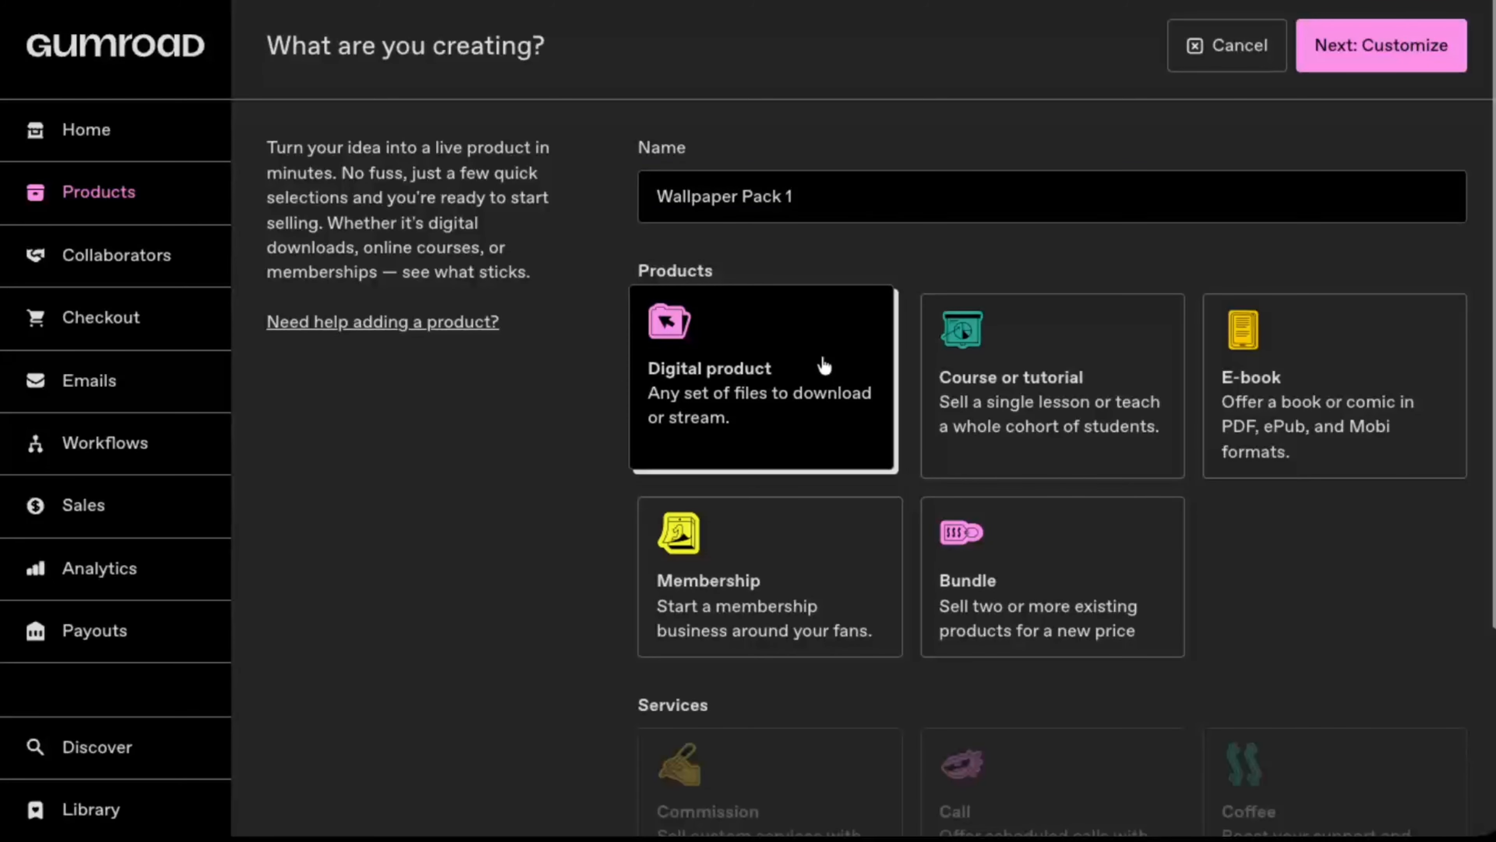
Step: Set the product's price to $55 and continue to its customization page
scroll(824, 365, down, 2)
scroll(824, 366, down, 3)
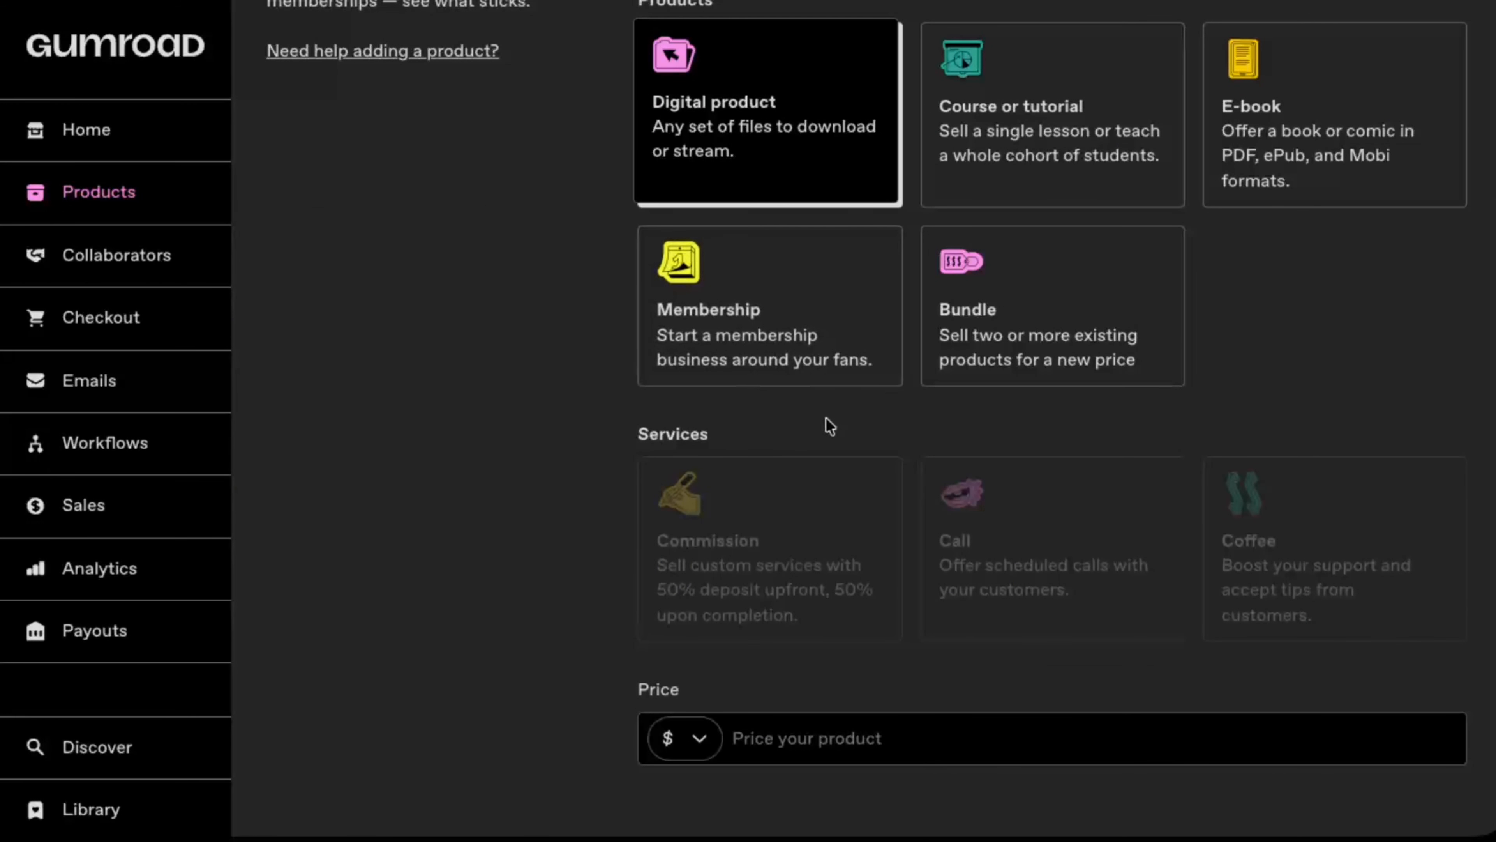
click(831, 747)
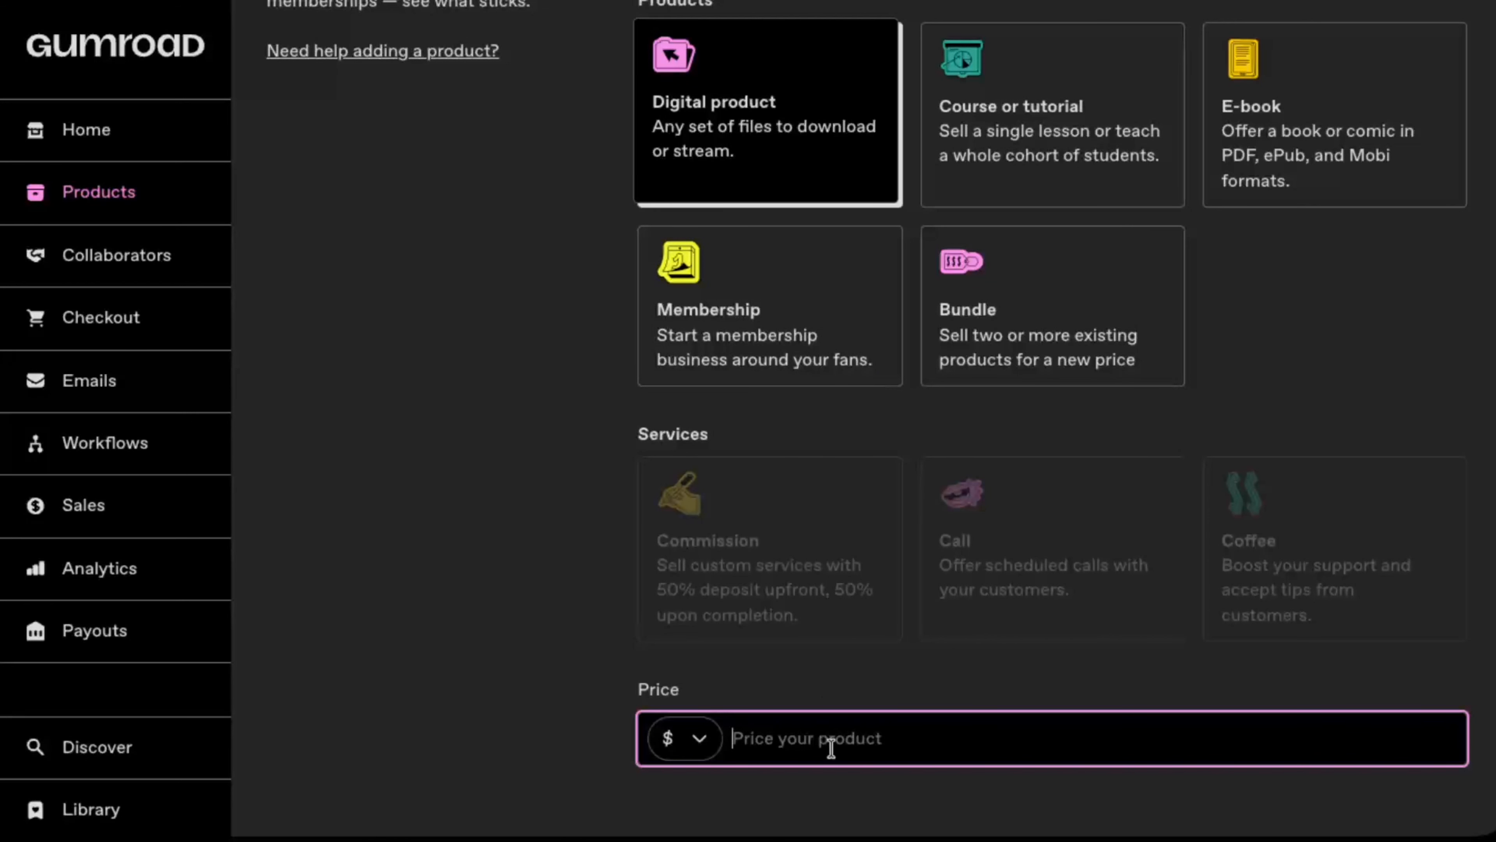
text(55)
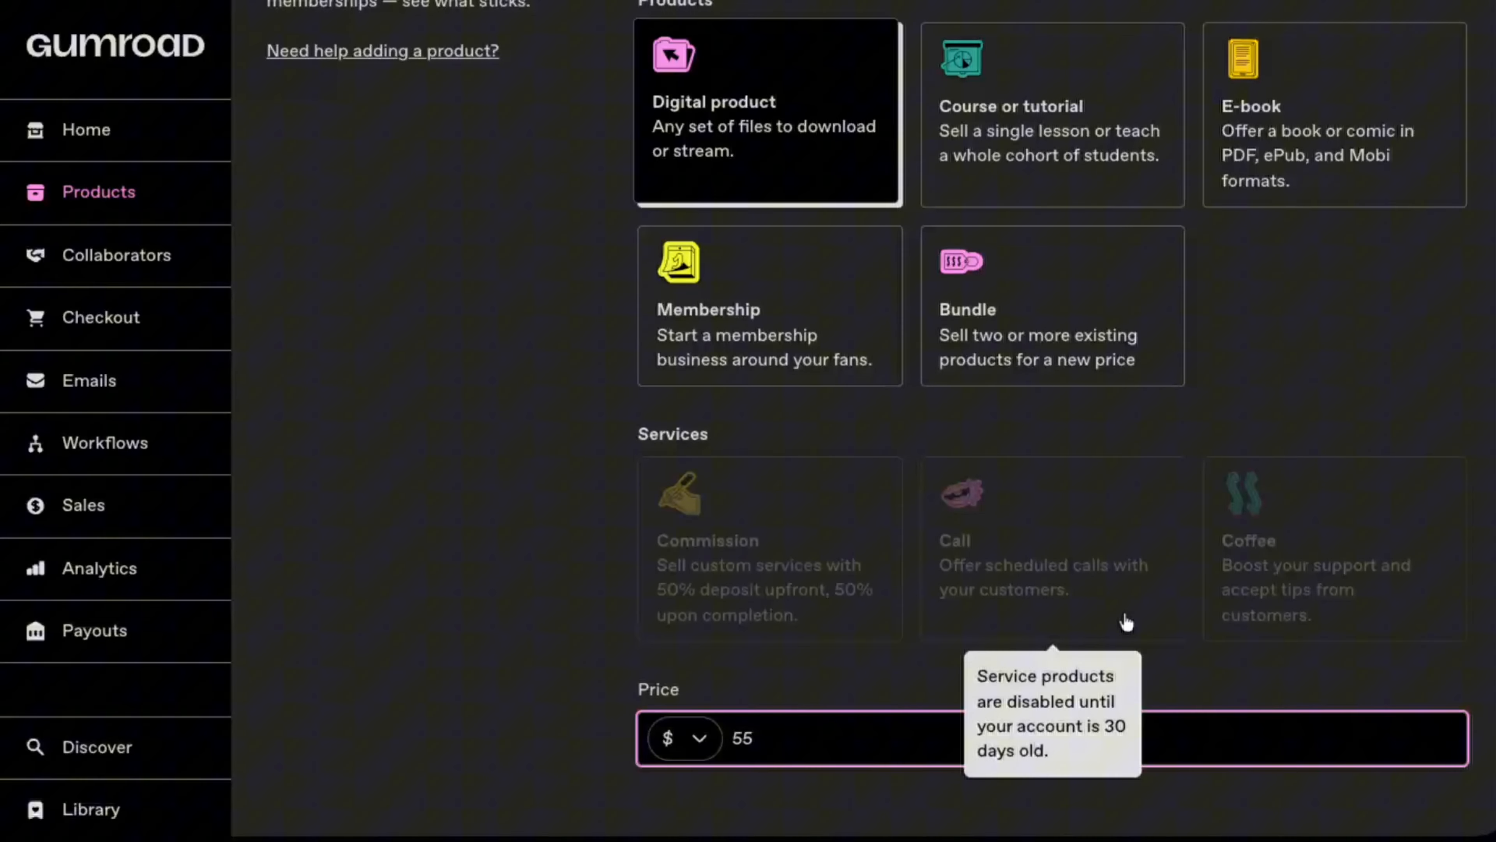
scroll(1126, 621, up, 5)
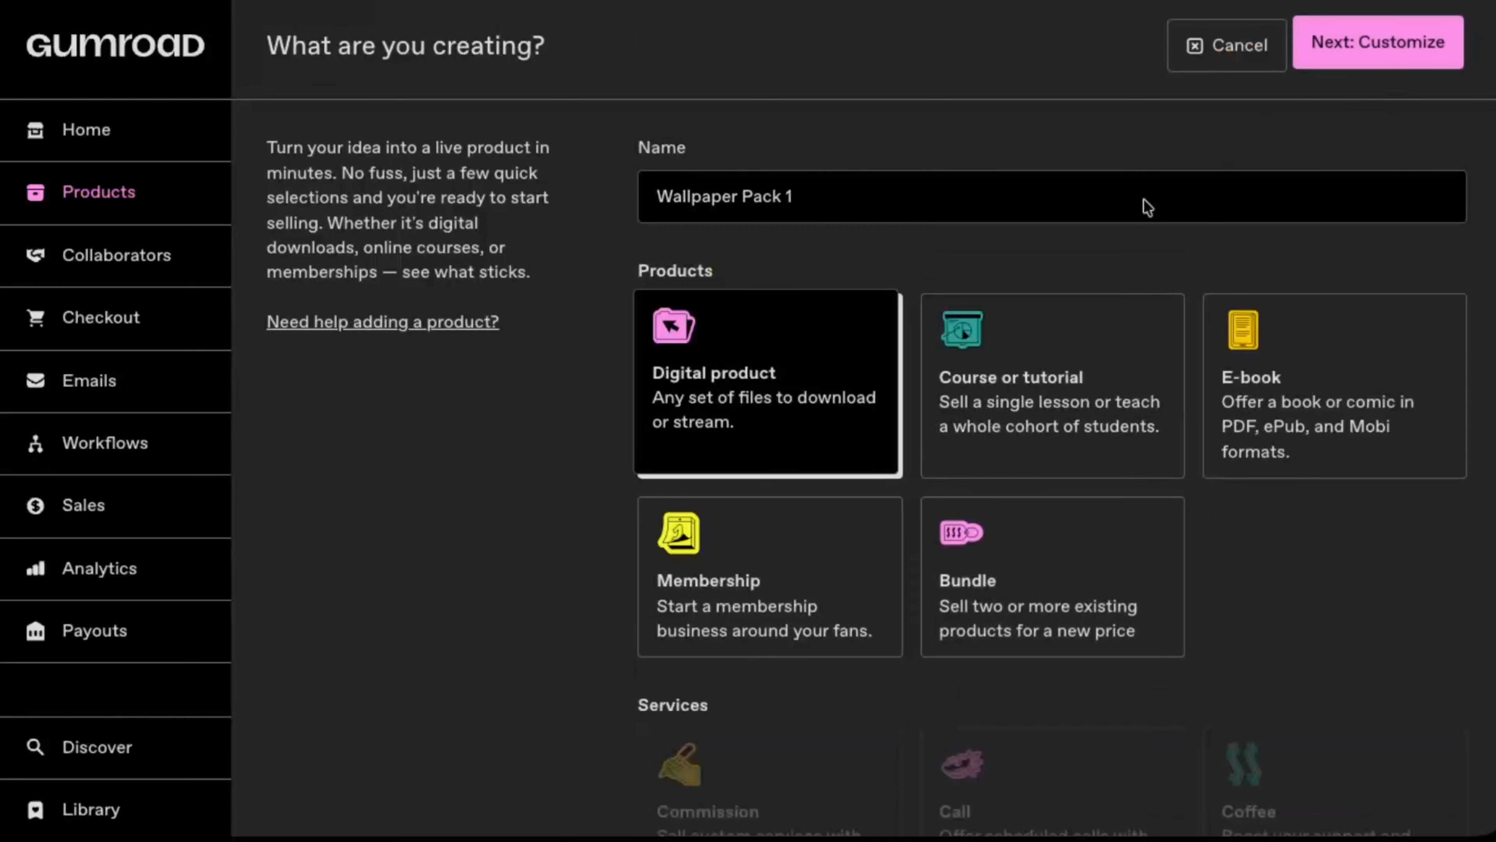
scroll(931, 430, down, 5)
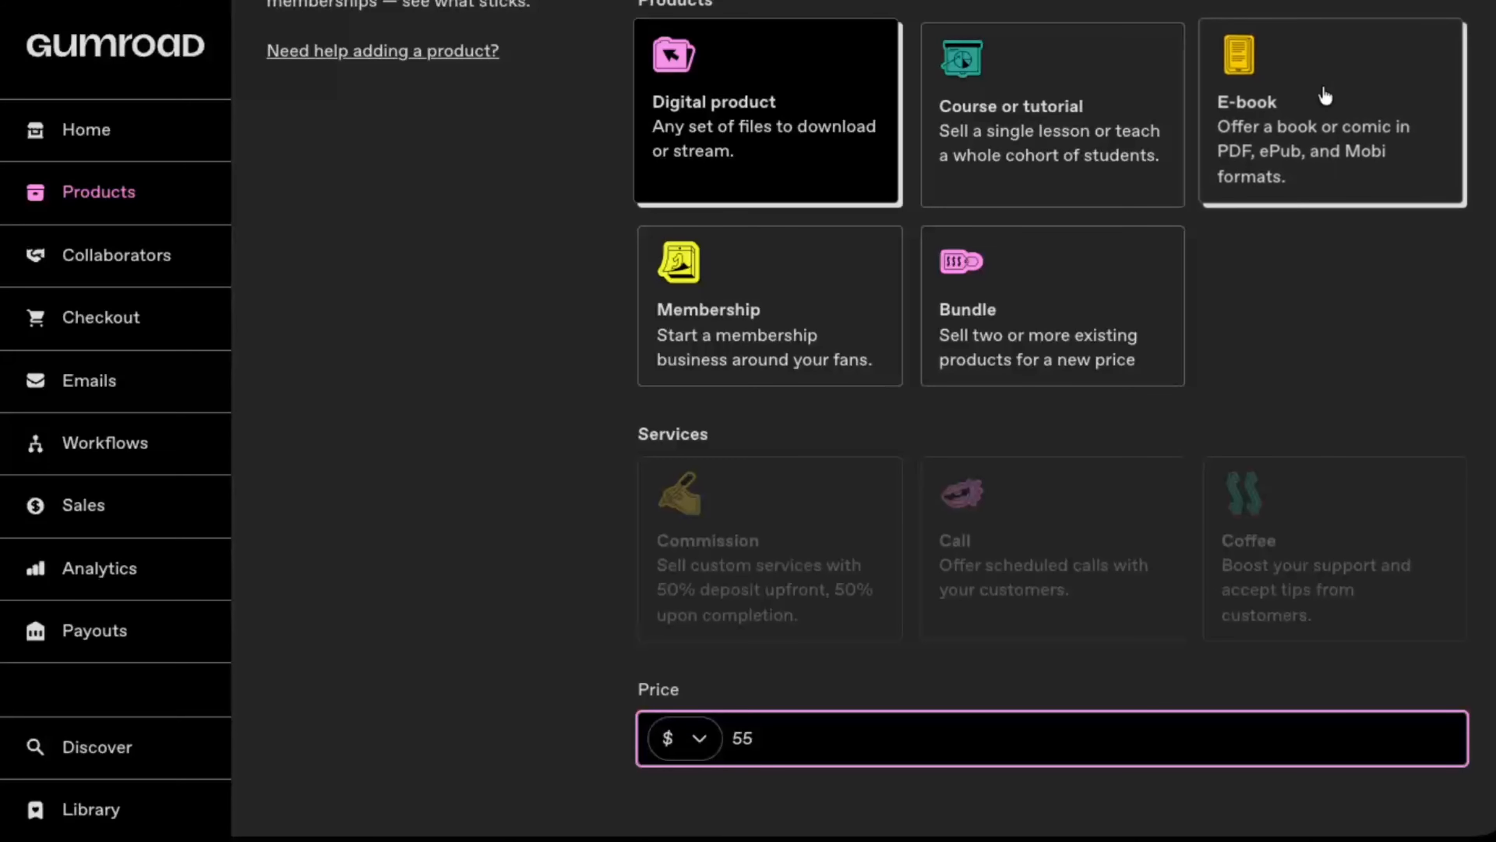
scroll(1320, 96, up, 5)
click(1378, 52)
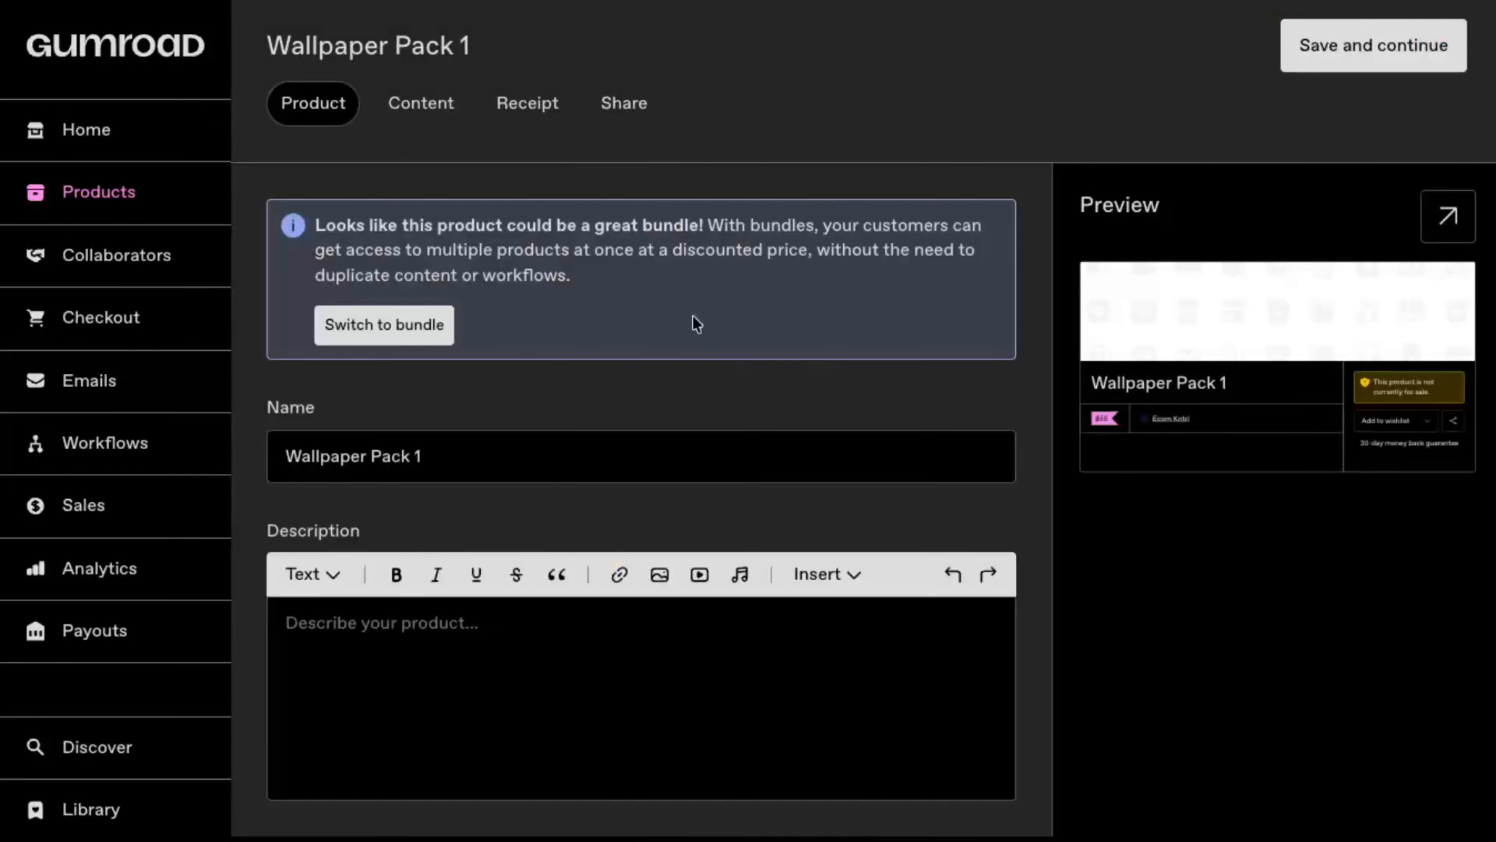
Step: Set the custom ending of the product's URL to "wallpaperpack"
scroll(482, 575, down, 1)
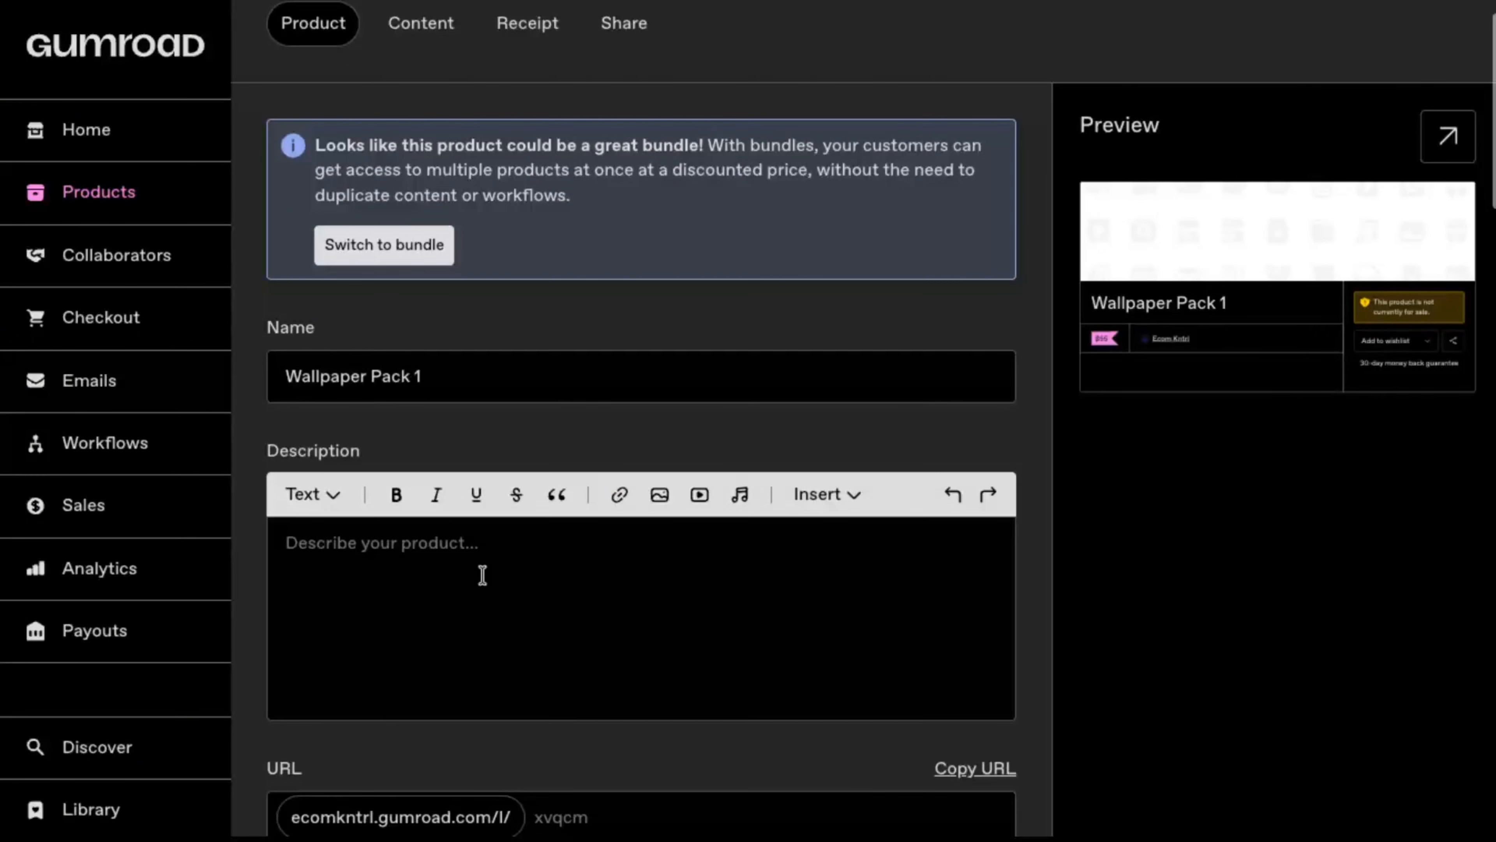
click(488, 571)
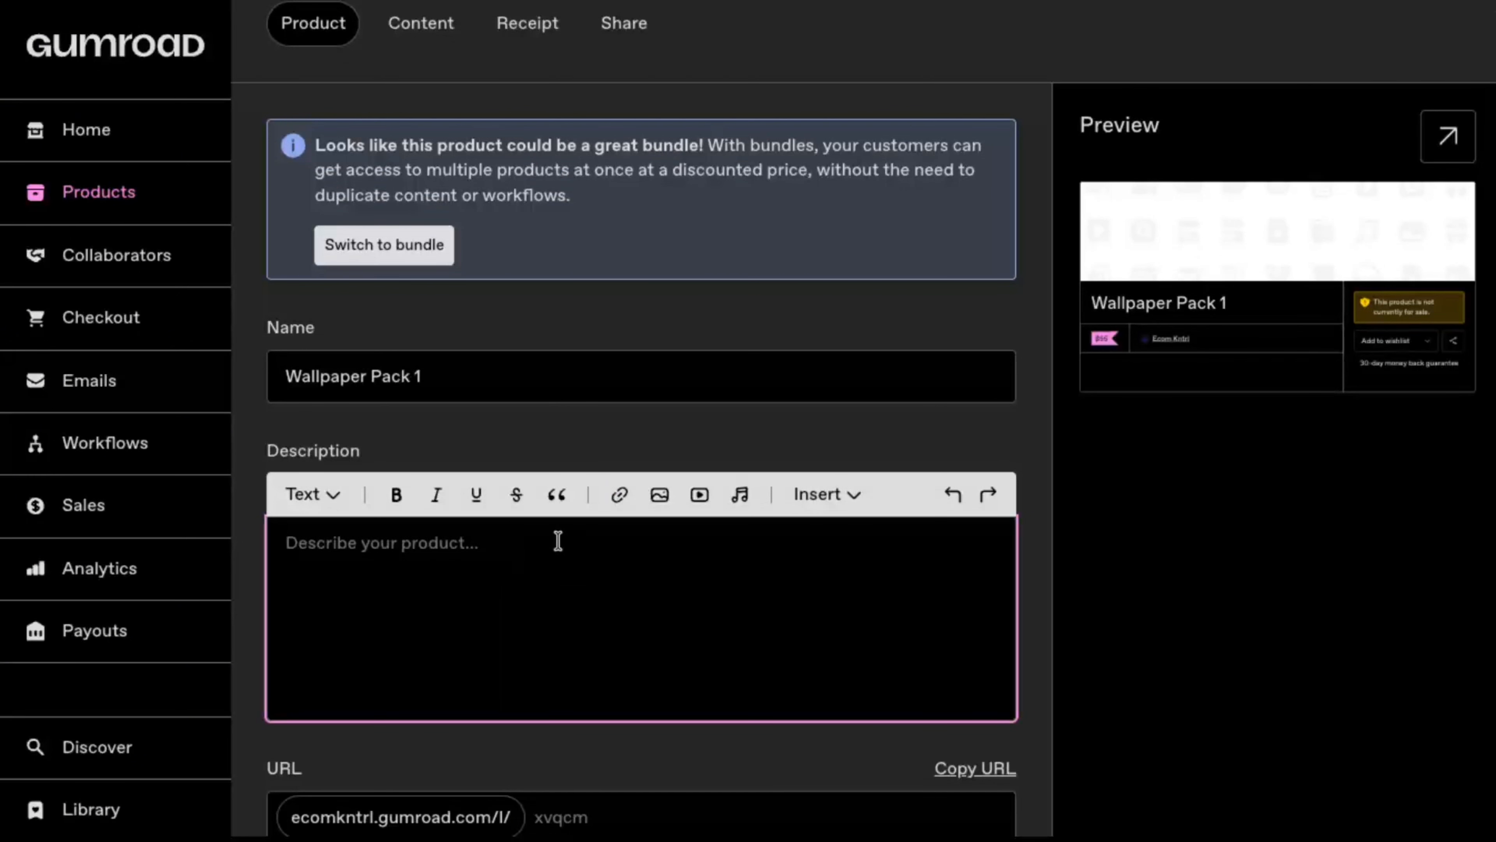
scroll(586, 538, down, 1)
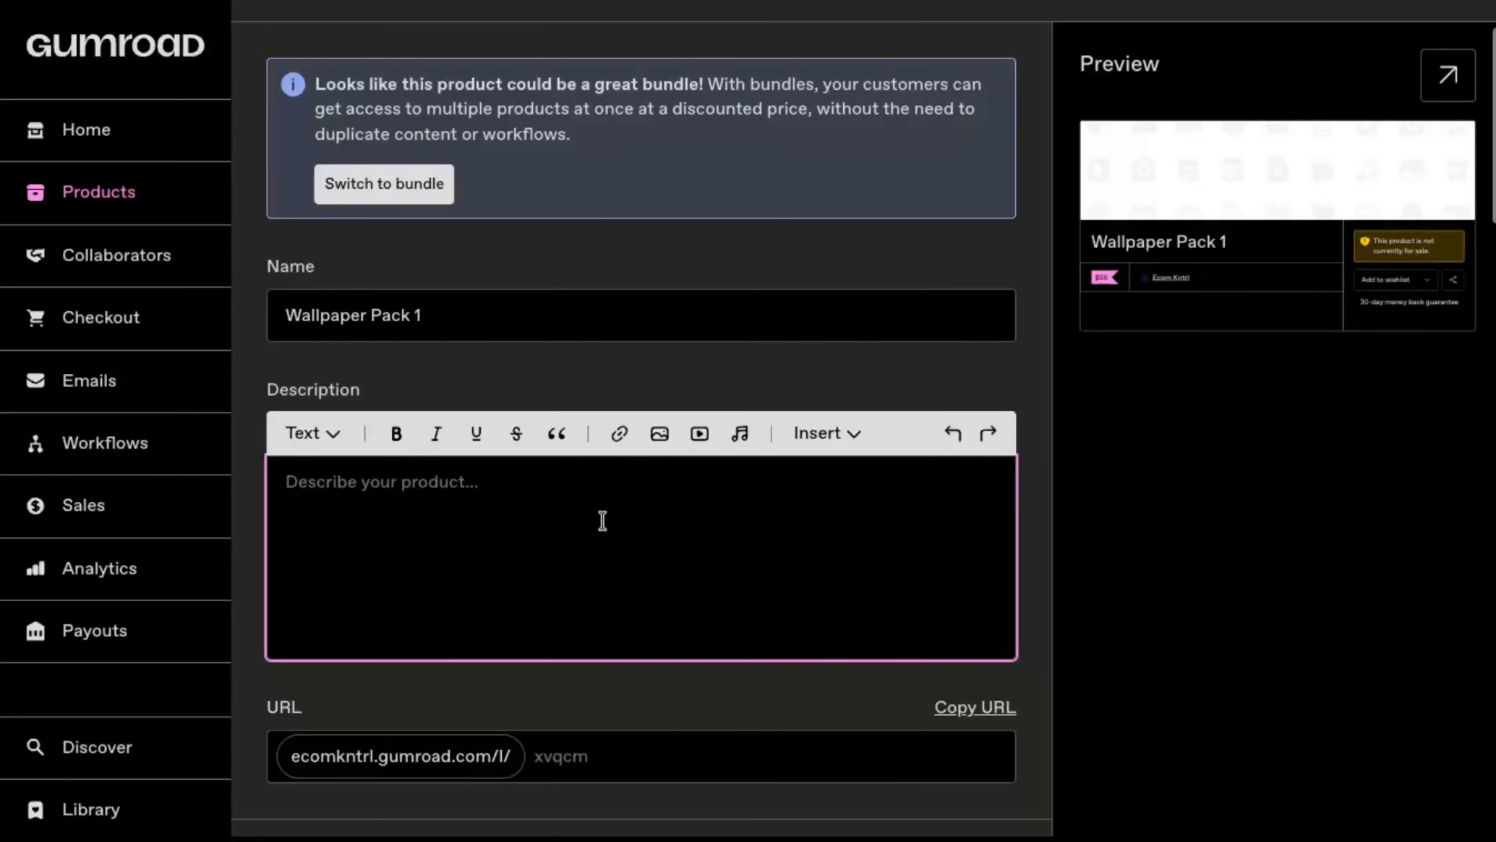
scroll(627, 490, down, 5)
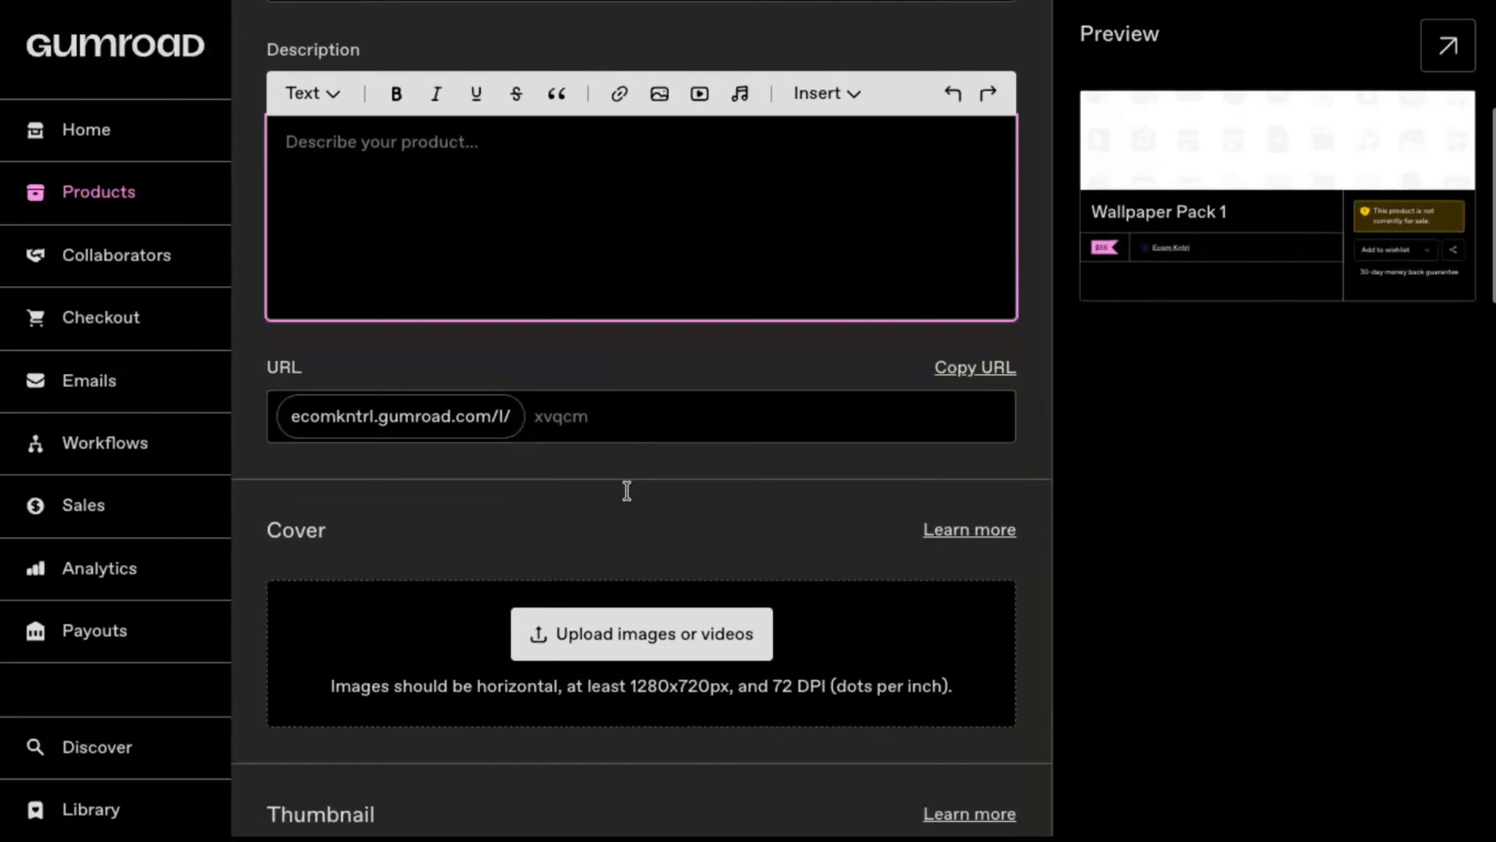
click(664, 421)
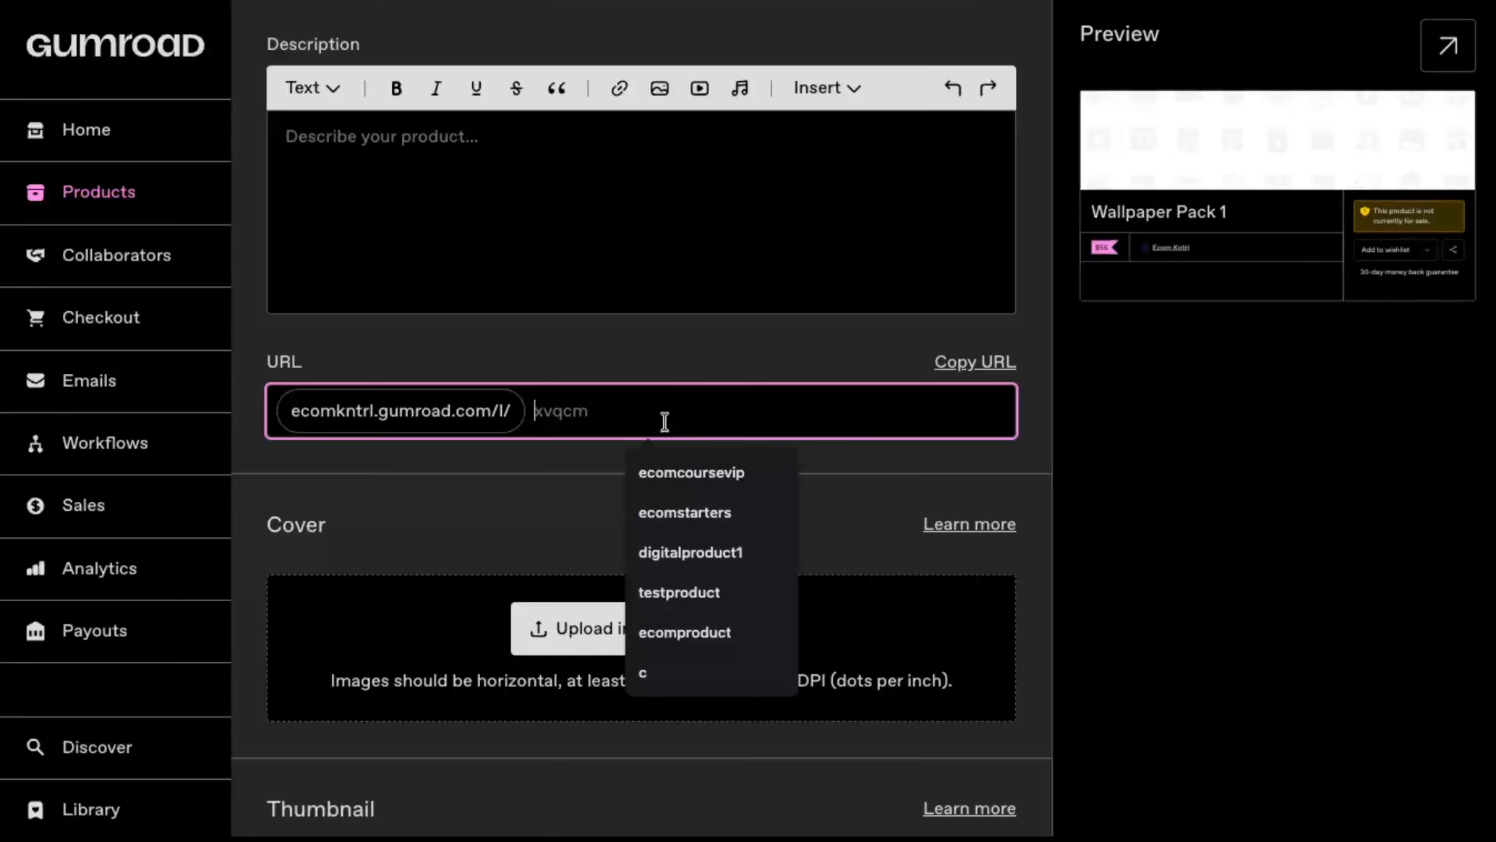
text(wallpaperpack)
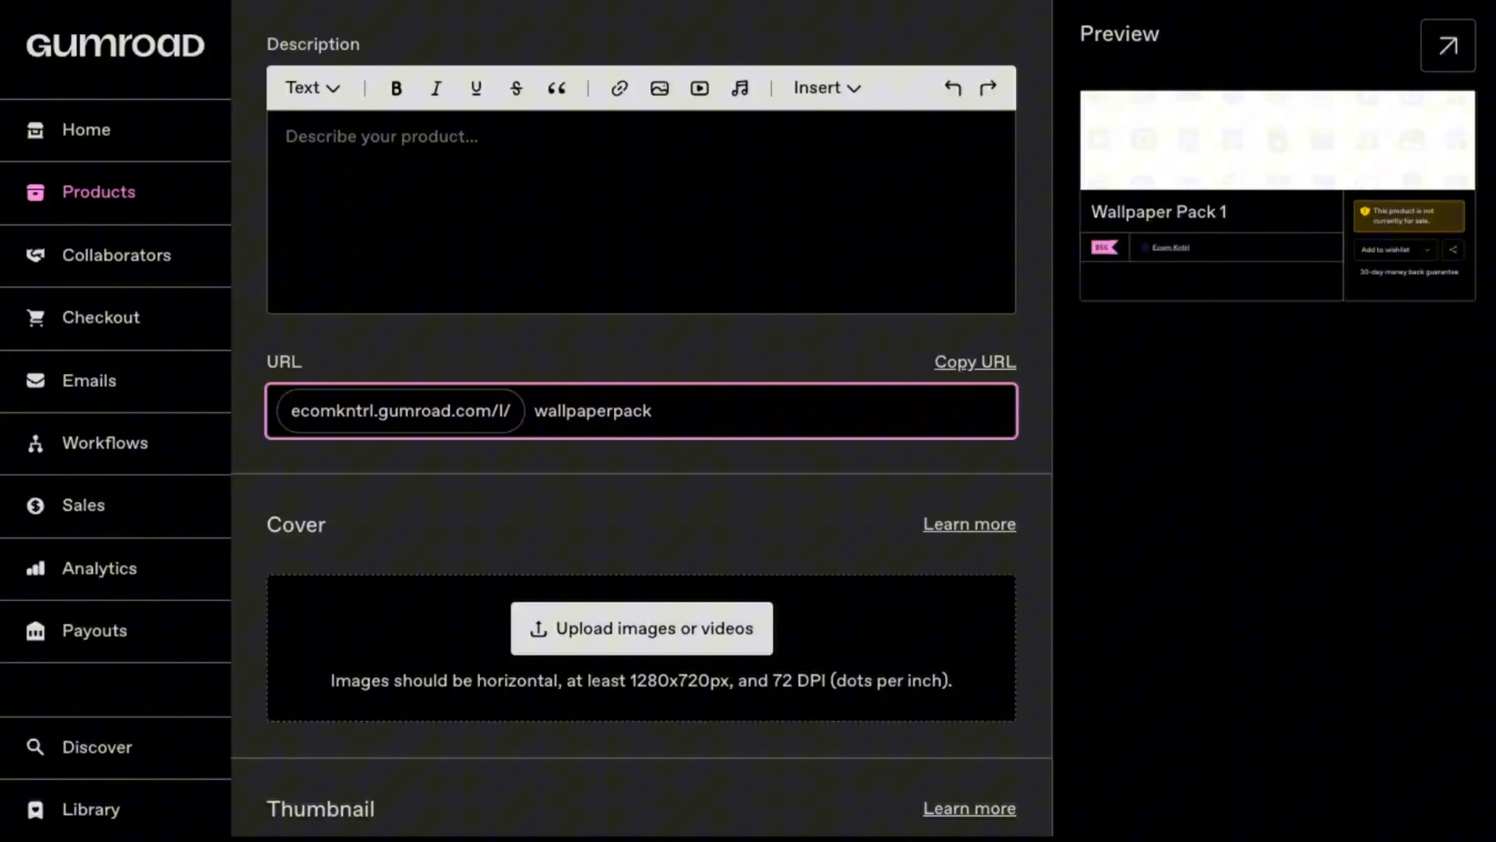
Step: Set the product's call to action to "Buy this" and its summary to "wallpapers x5"
scroll(653, 489, down, 3)
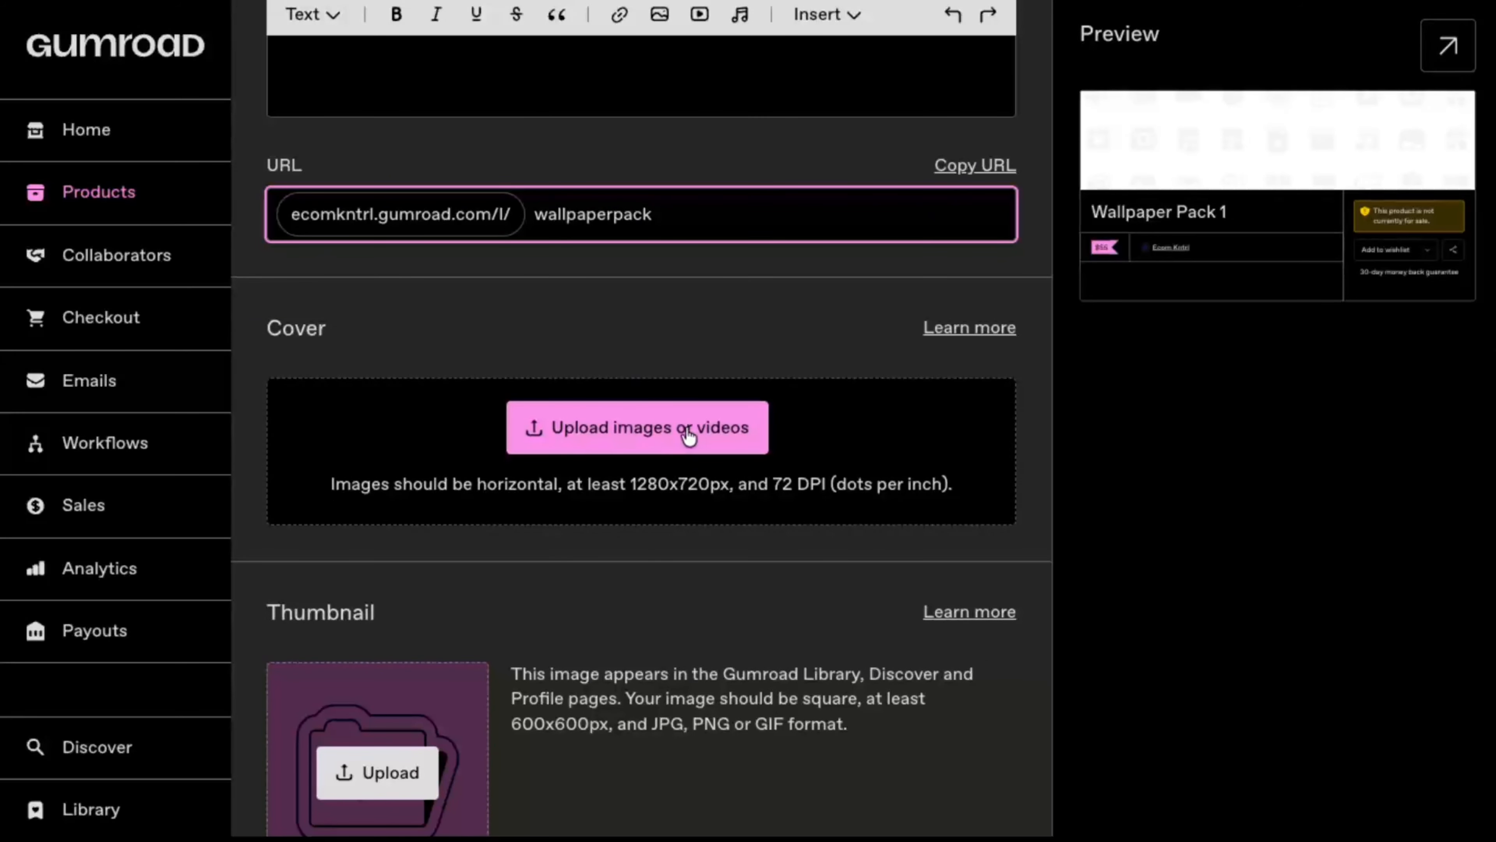
scroll(686, 433, down, 4)
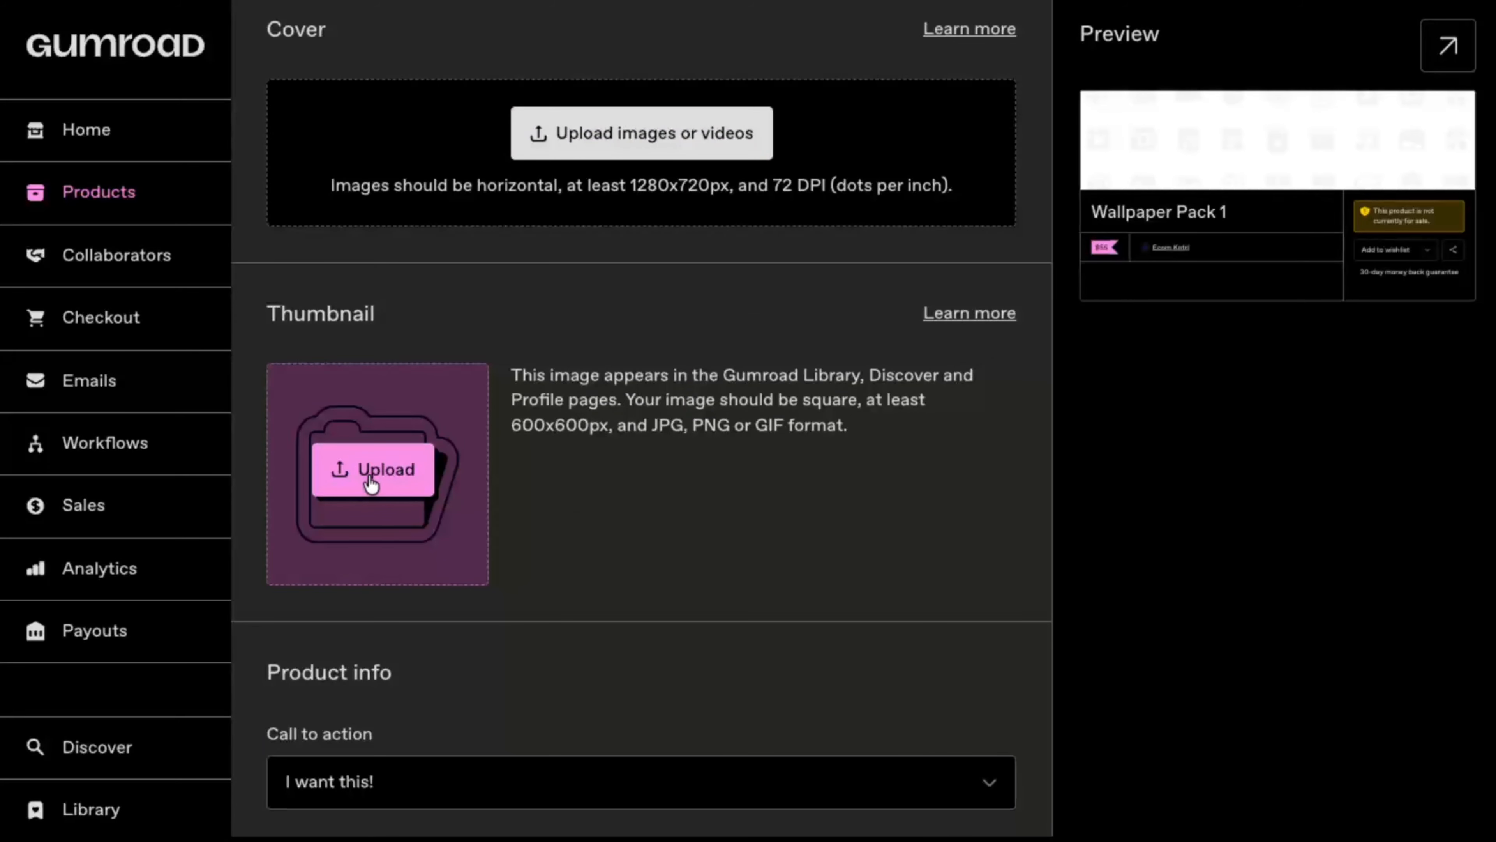
scroll(370, 483, down, 5)
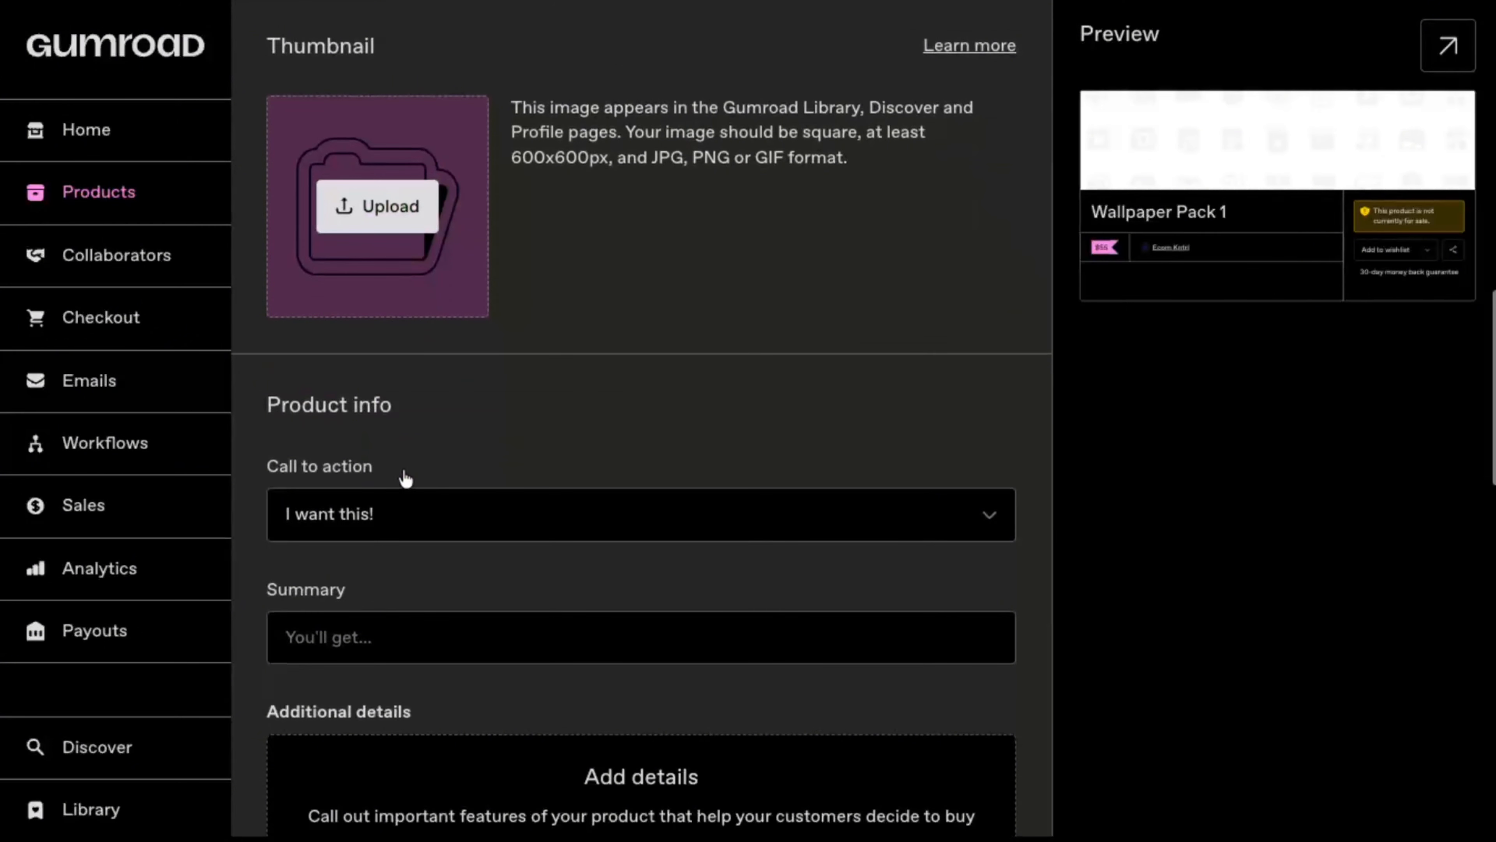
click(497, 522)
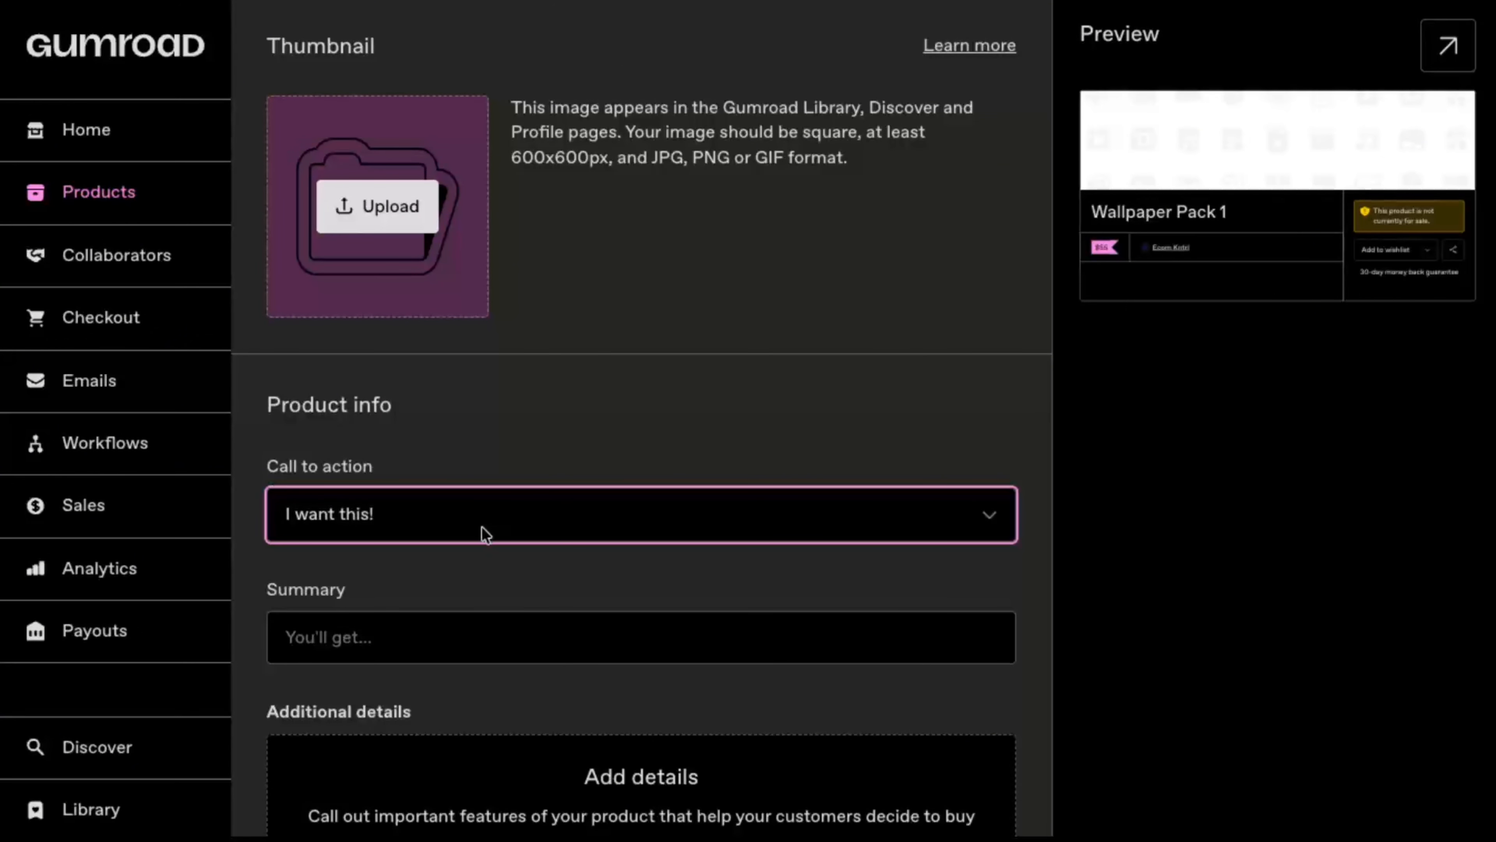
key(Down)
click(400, 625)
text(wallpa)
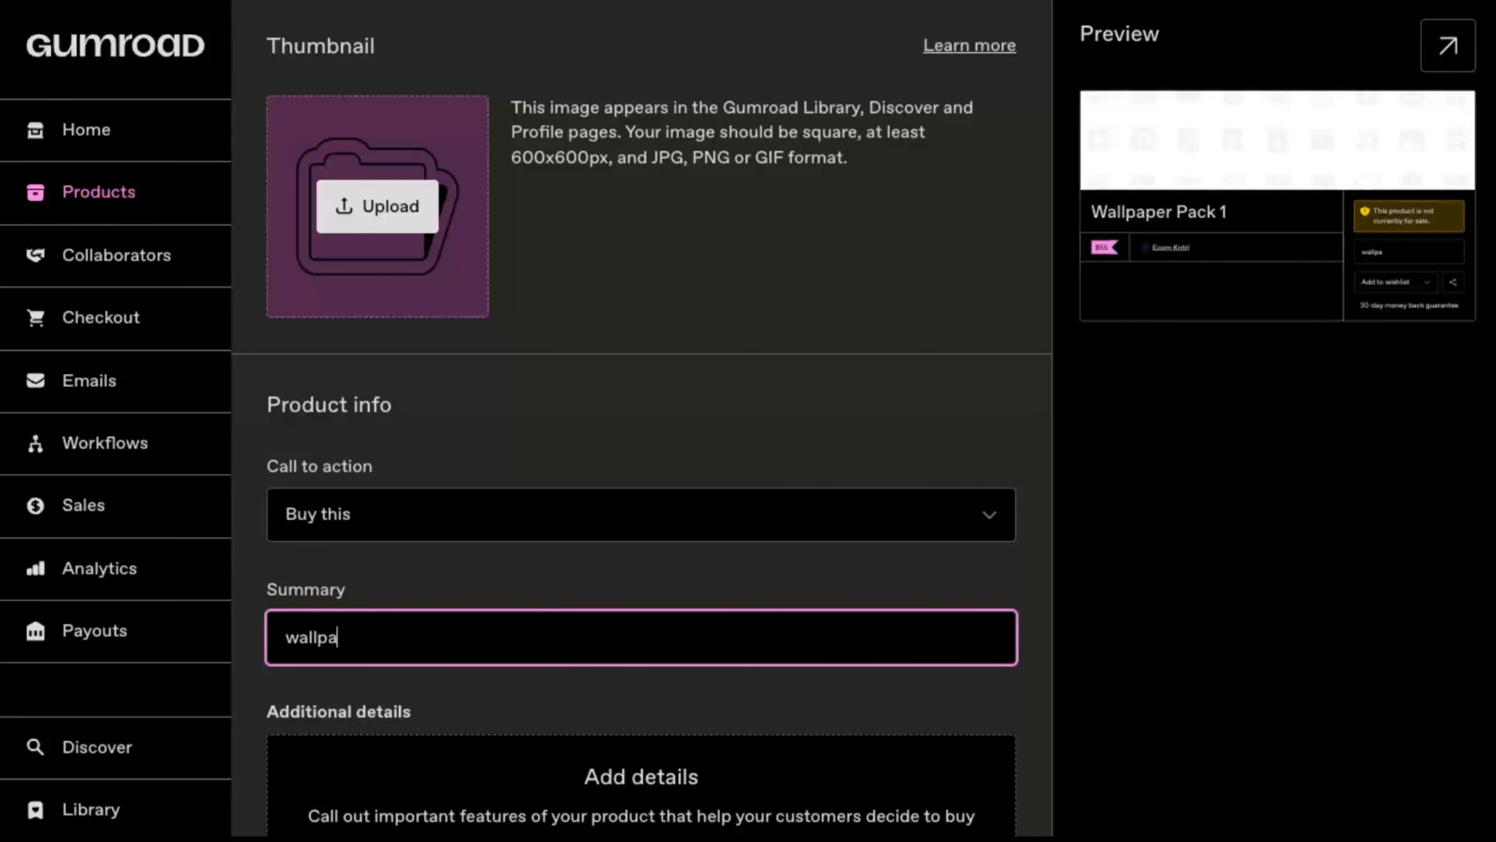
text(pers x5)
Step: Try the Gumroad community chat, Circle community and Discord server invitations, switching each one back off
scroll(546, 458, down, 5)
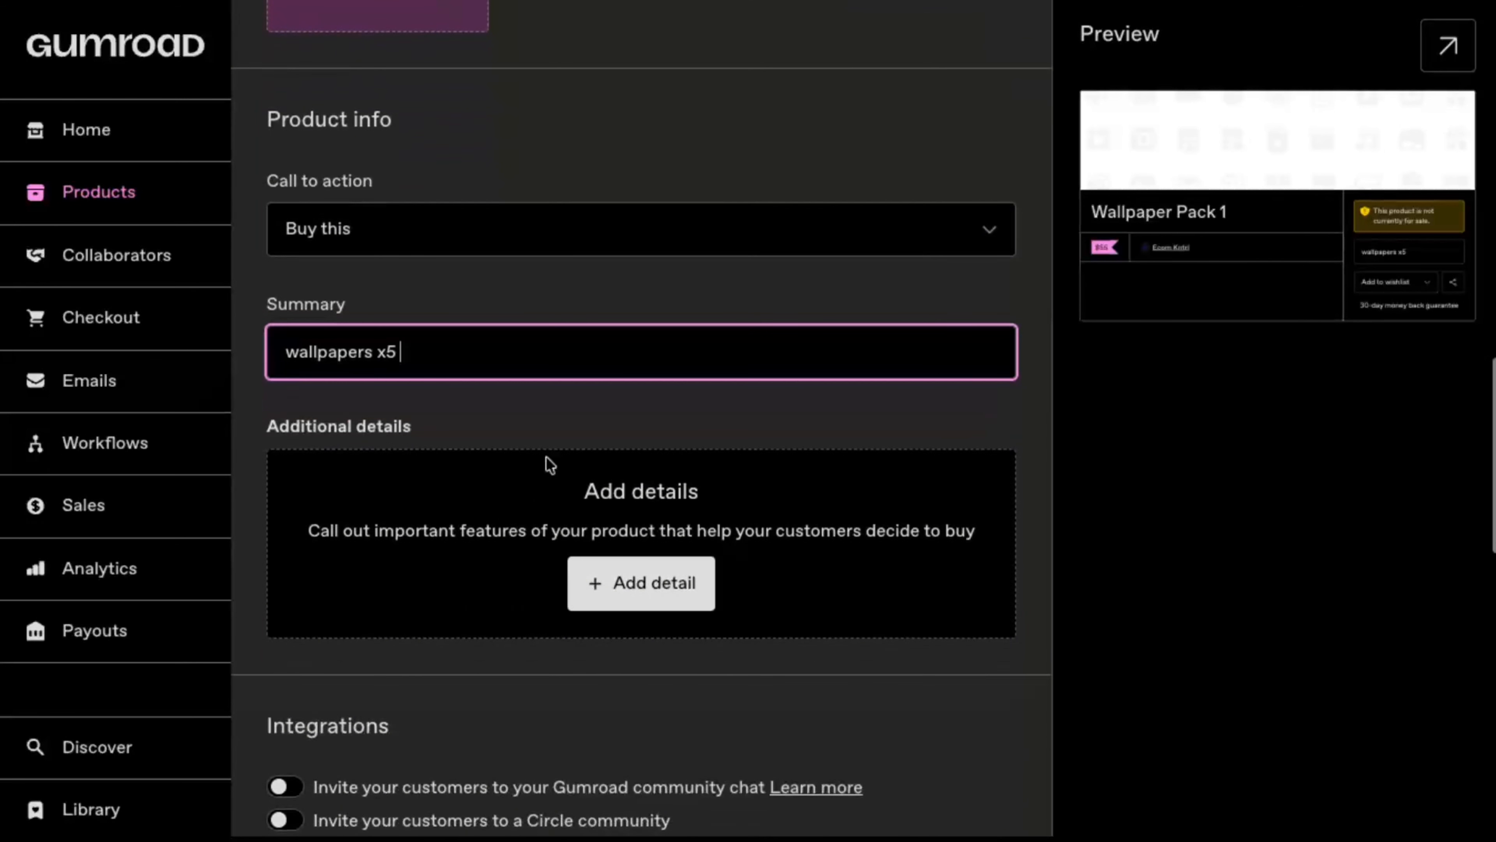
scroll(578, 406, down, 4)
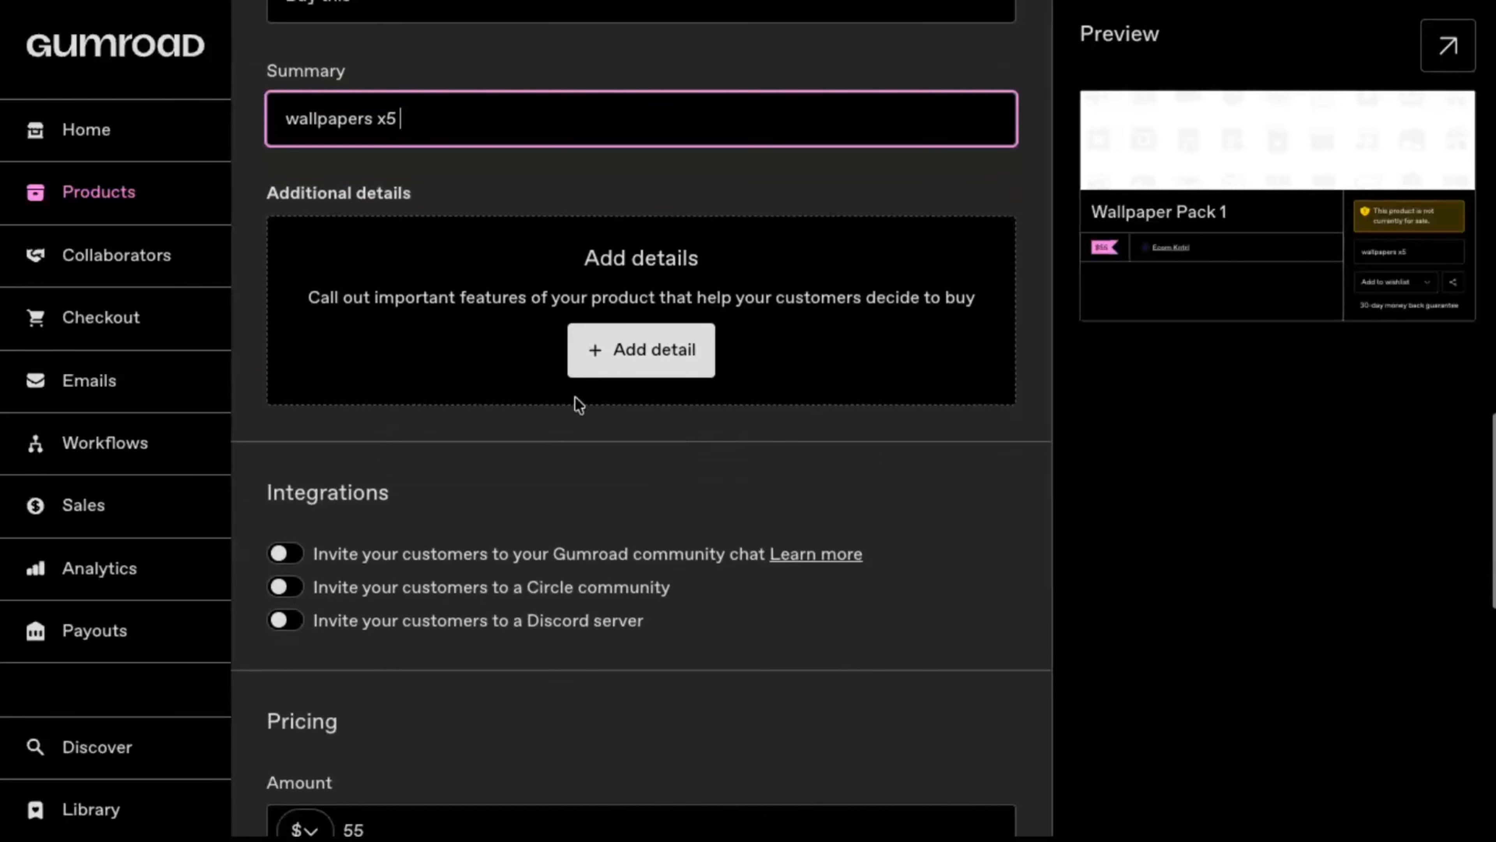
scroll(633, 352, down, 2)
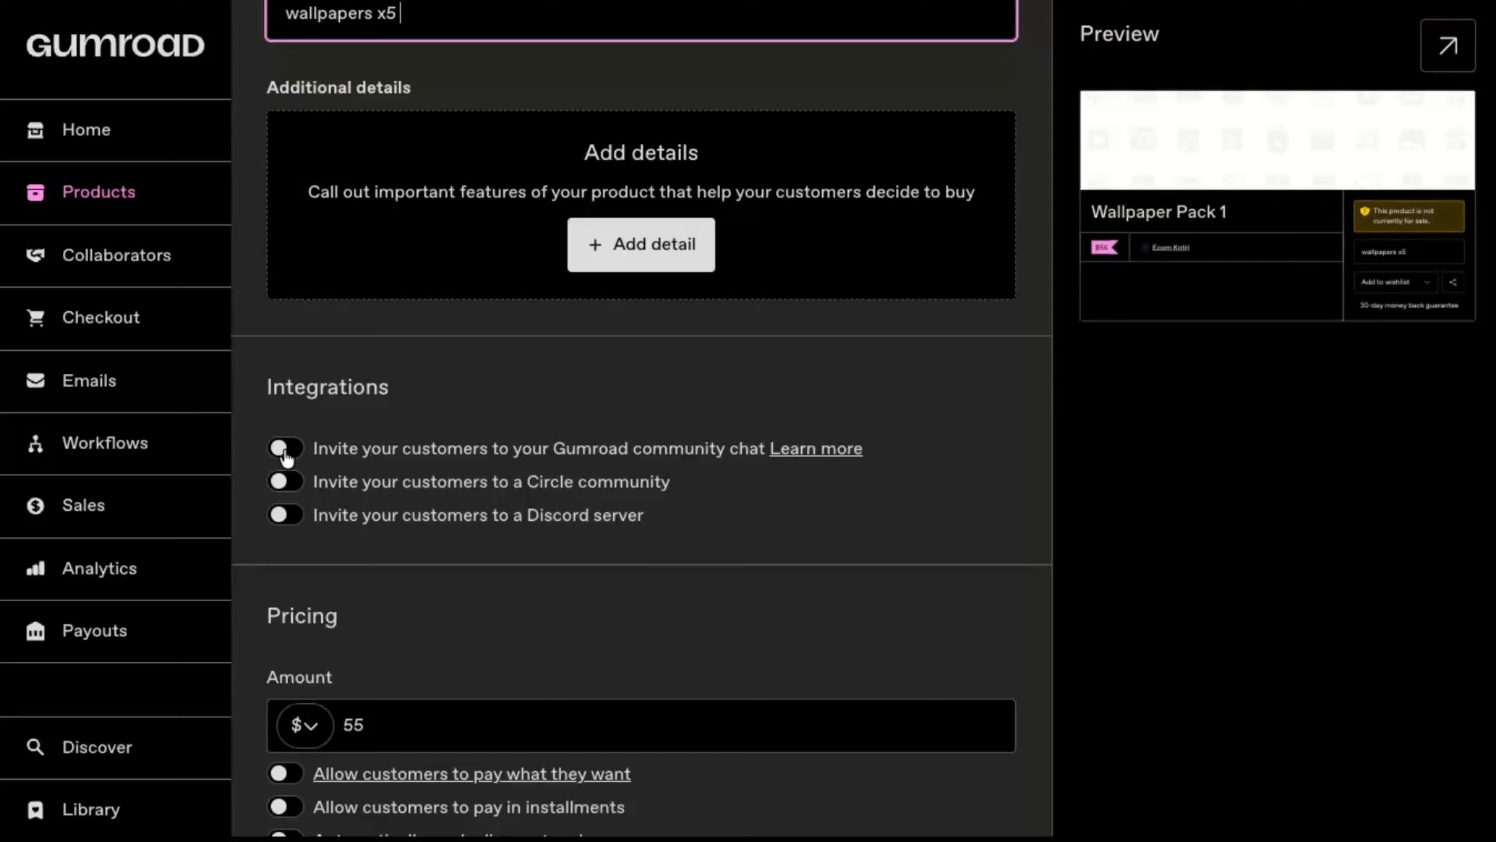
click(288, 455)
click(286, 451)
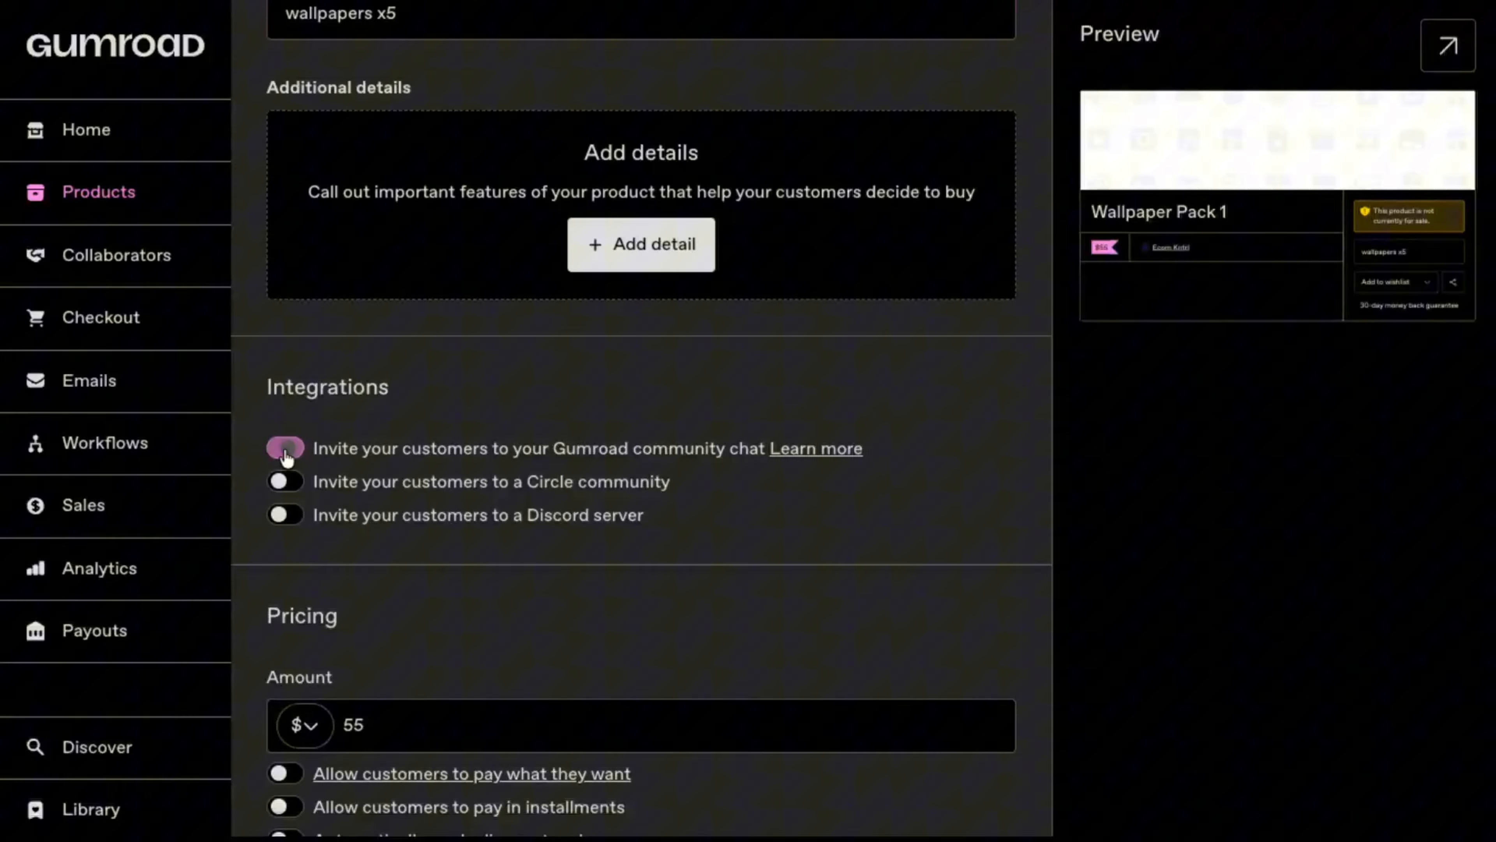
click(283, 484)
click(285, 485)
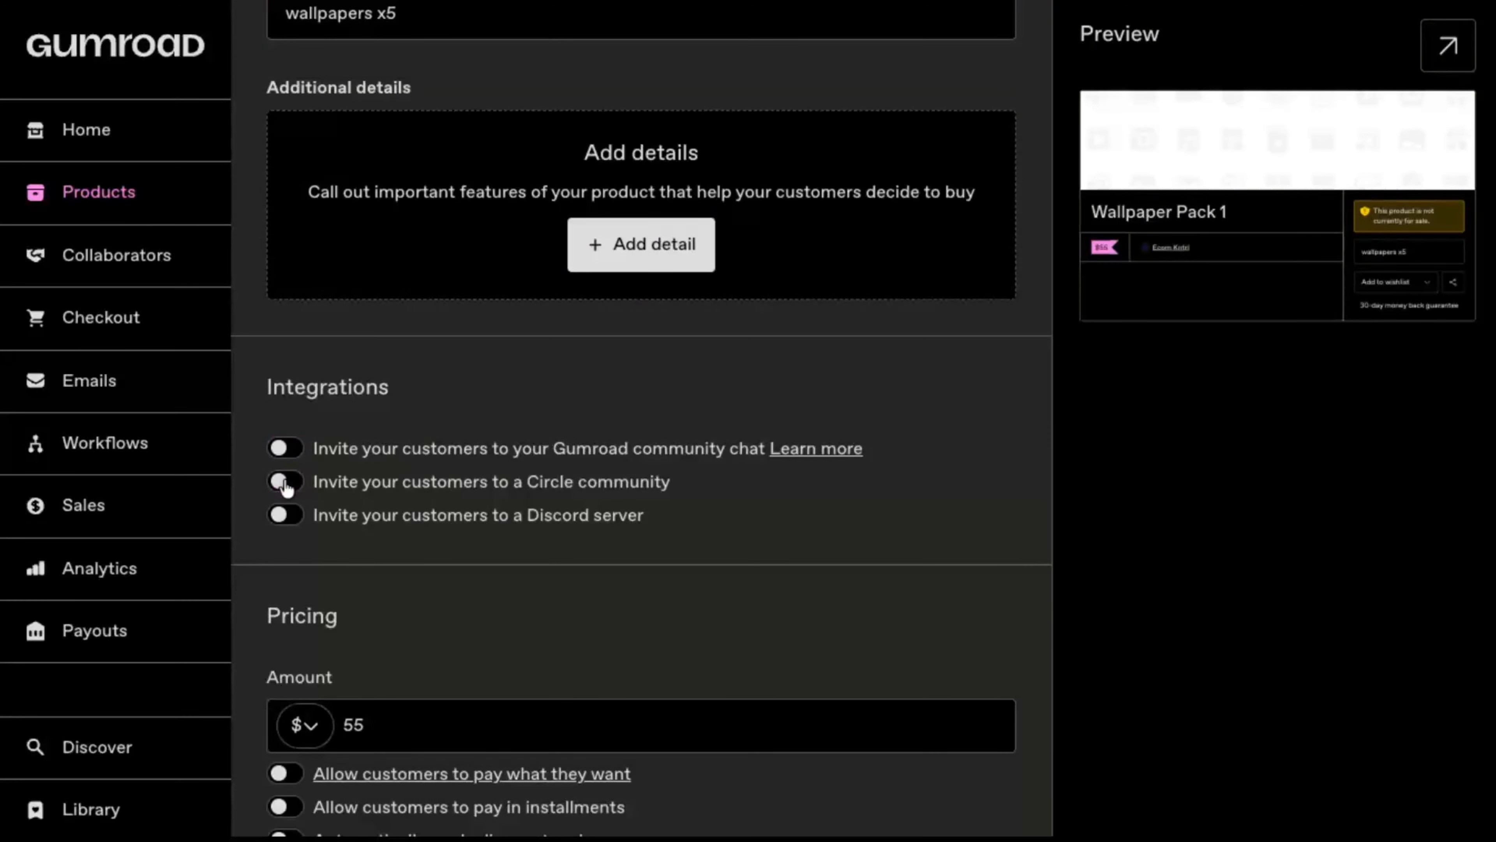
click(281, 517)
click(283, 516)
Step: Try the pay-what-they-want, installments and automatic discount code pricing options, switching each one back off
scroll(459, 515, down, 6)
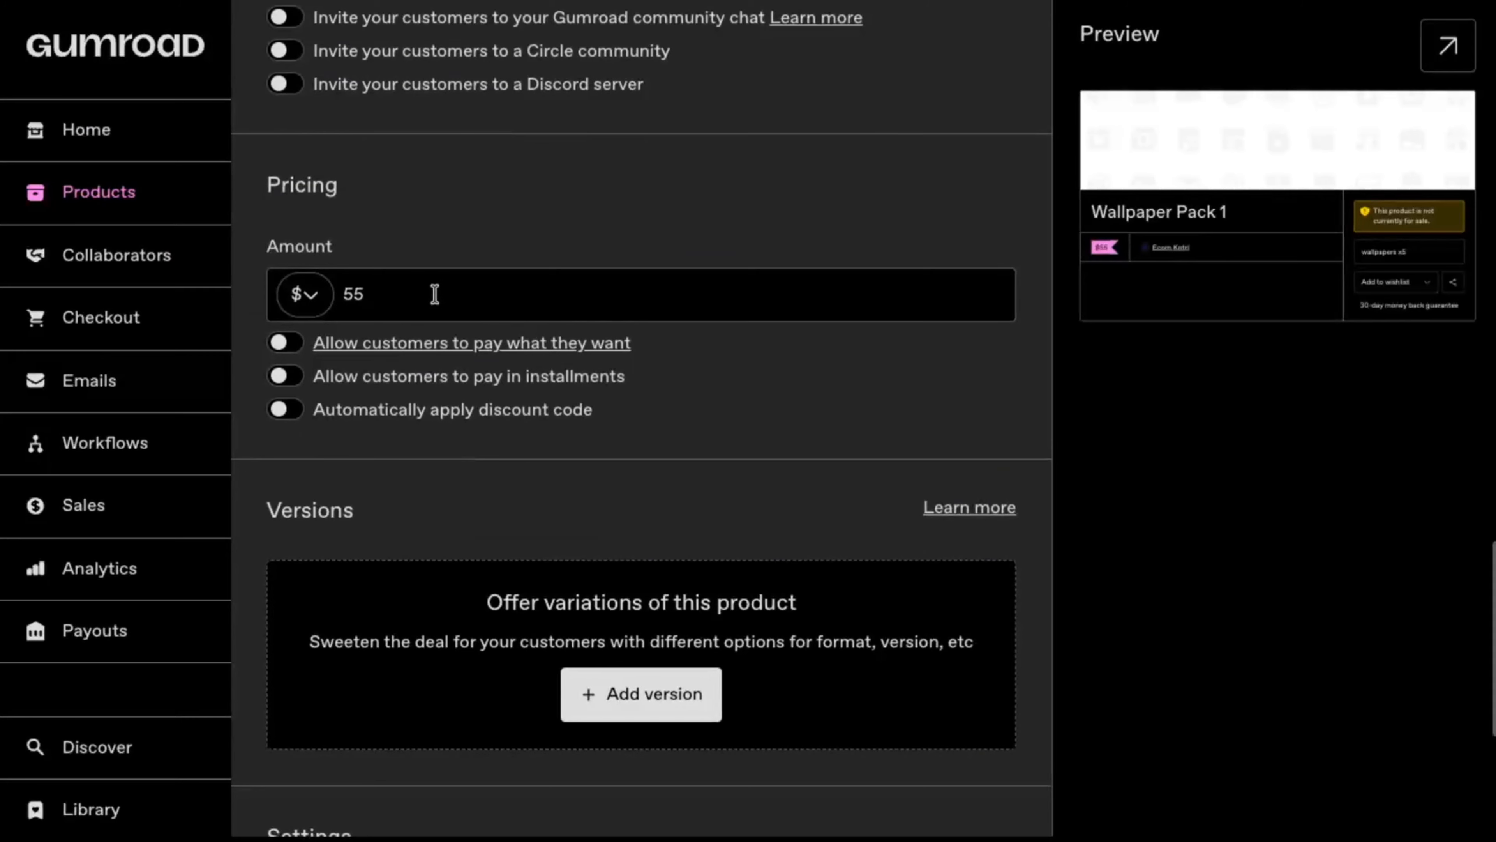
click(282, 344)
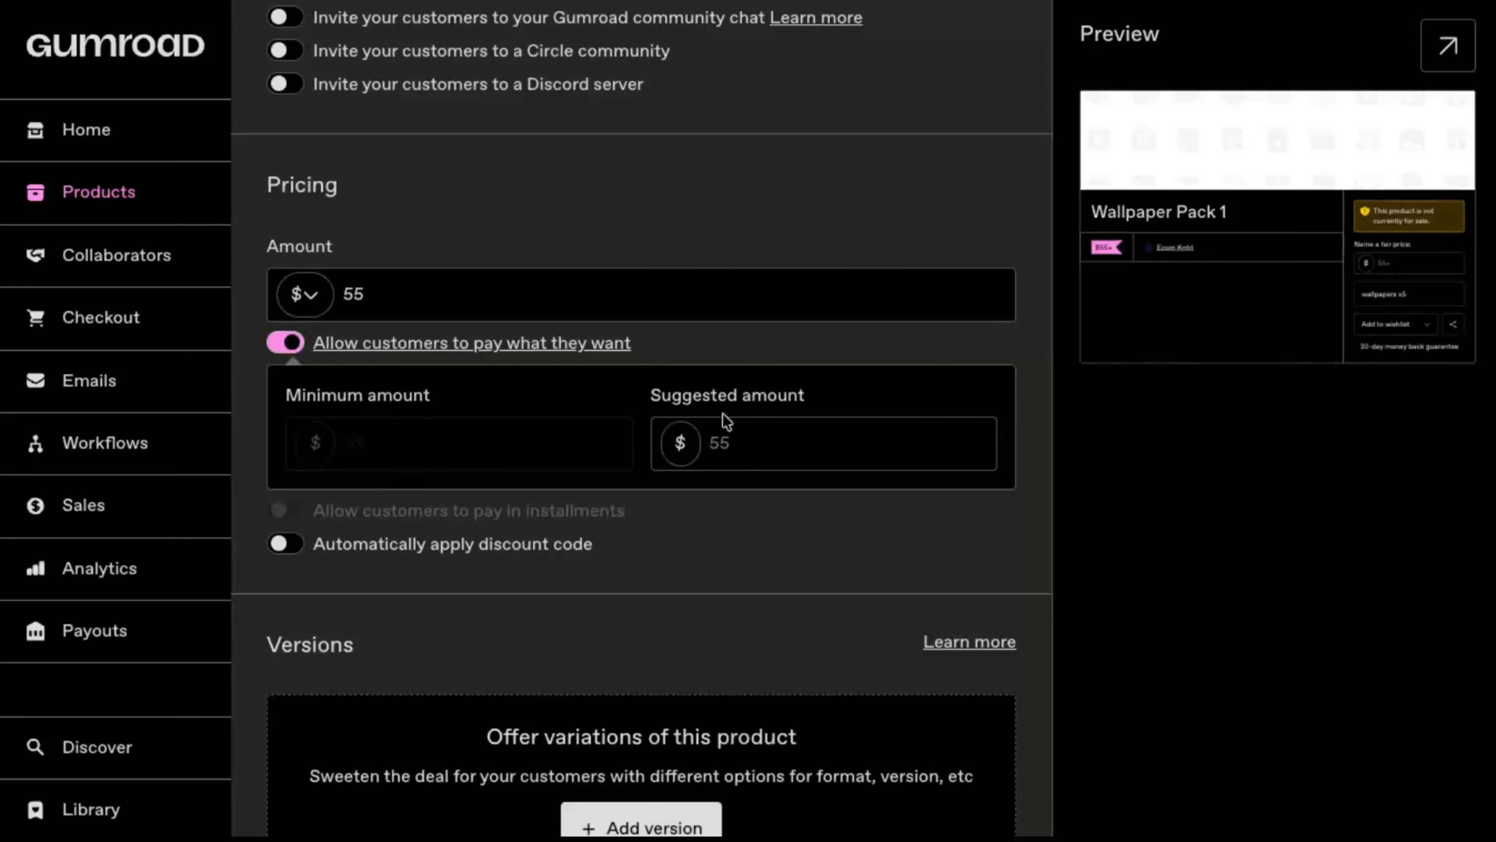
click(737, 443)
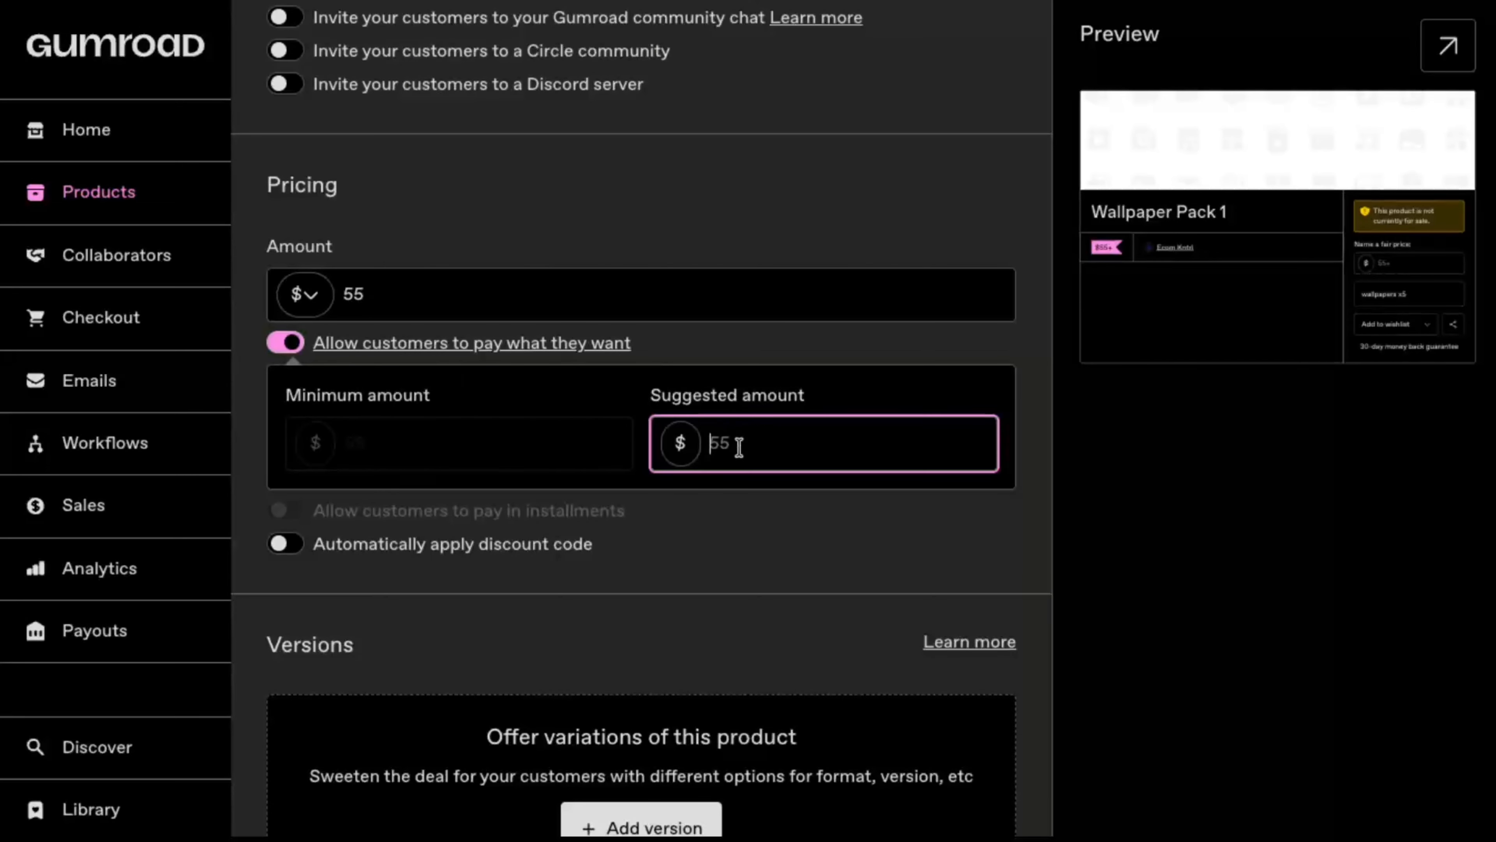
click(284, 343)
click(286, 382)
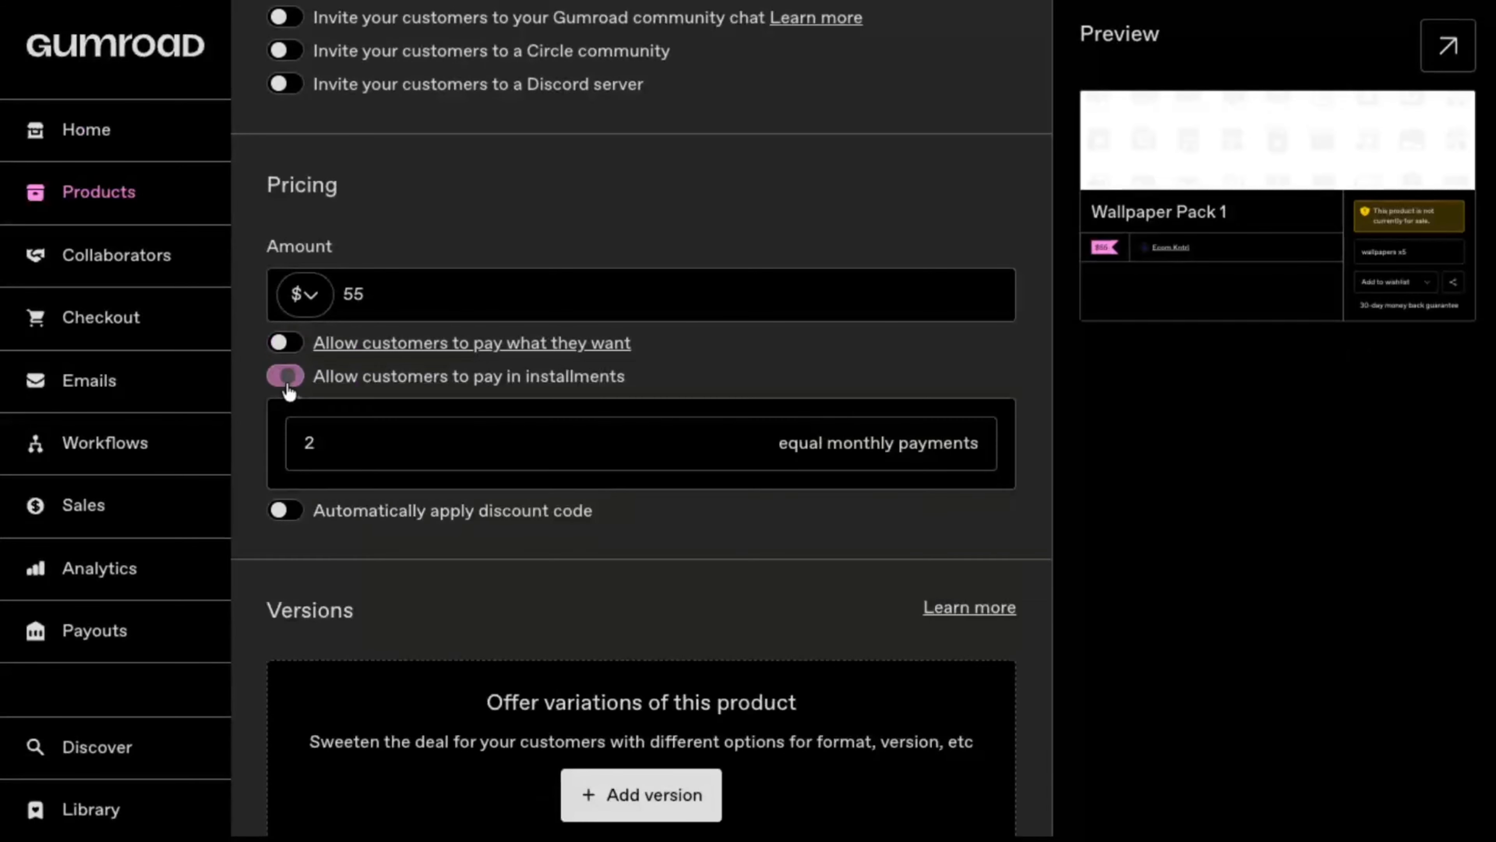
click(288, 384)
click(299, 410)
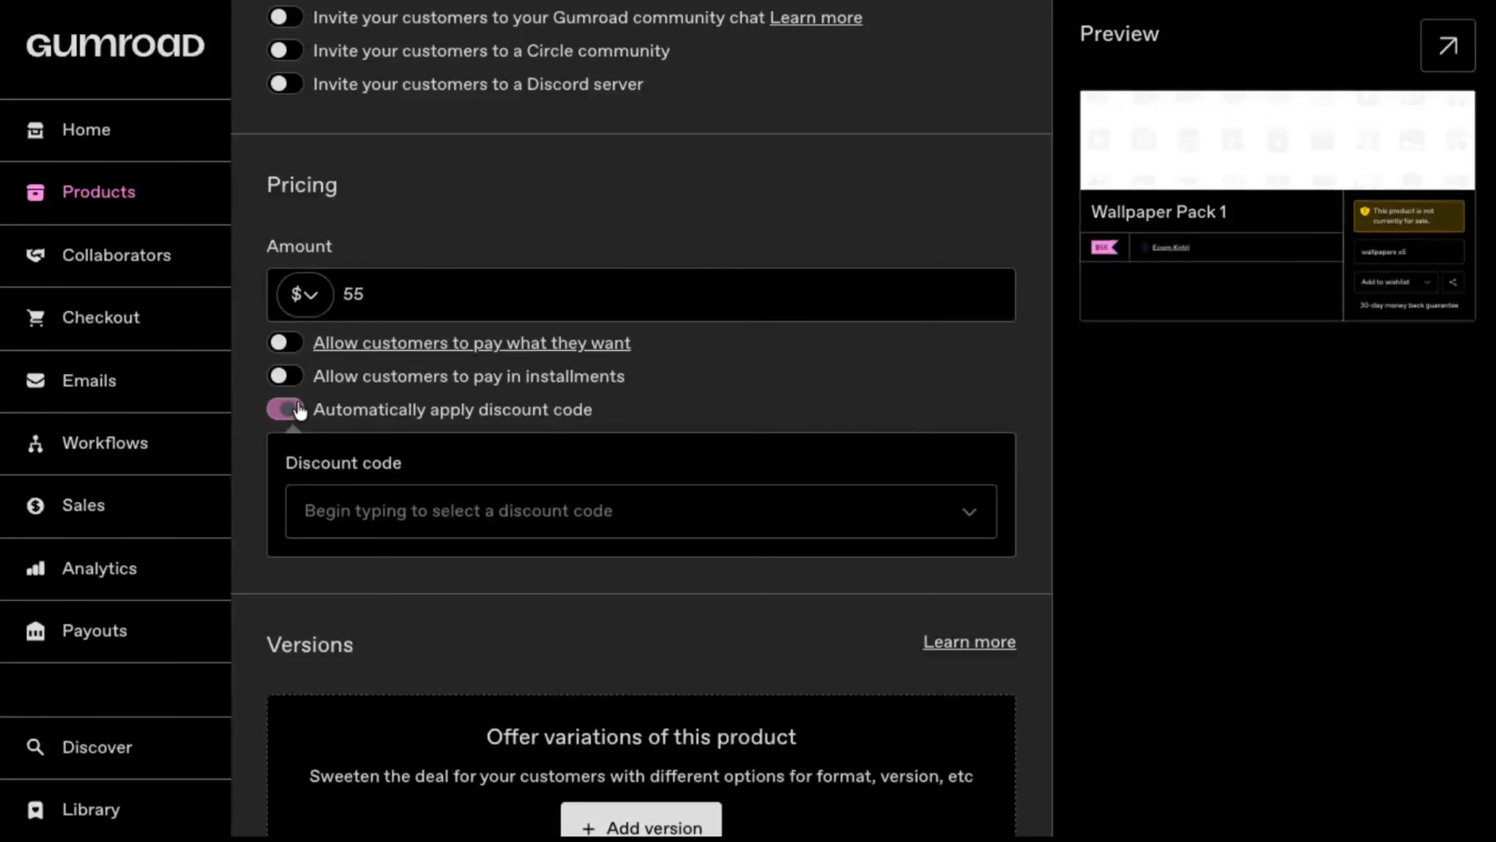
click(294, 410)
Step: Add one version to the product without filling in its description
scroll(582, 442, down, 5)
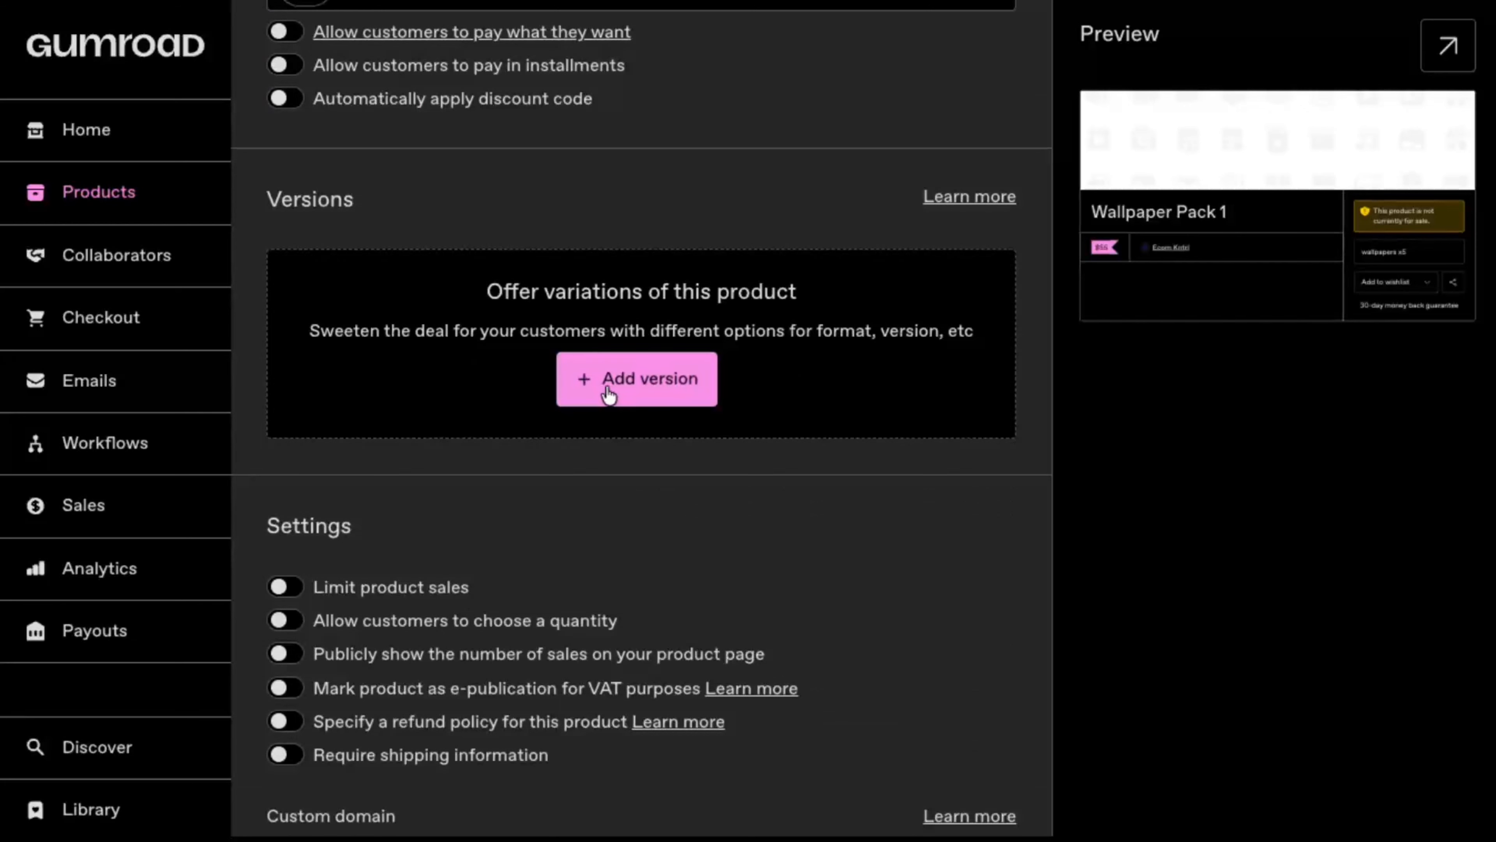
click(631, 401)
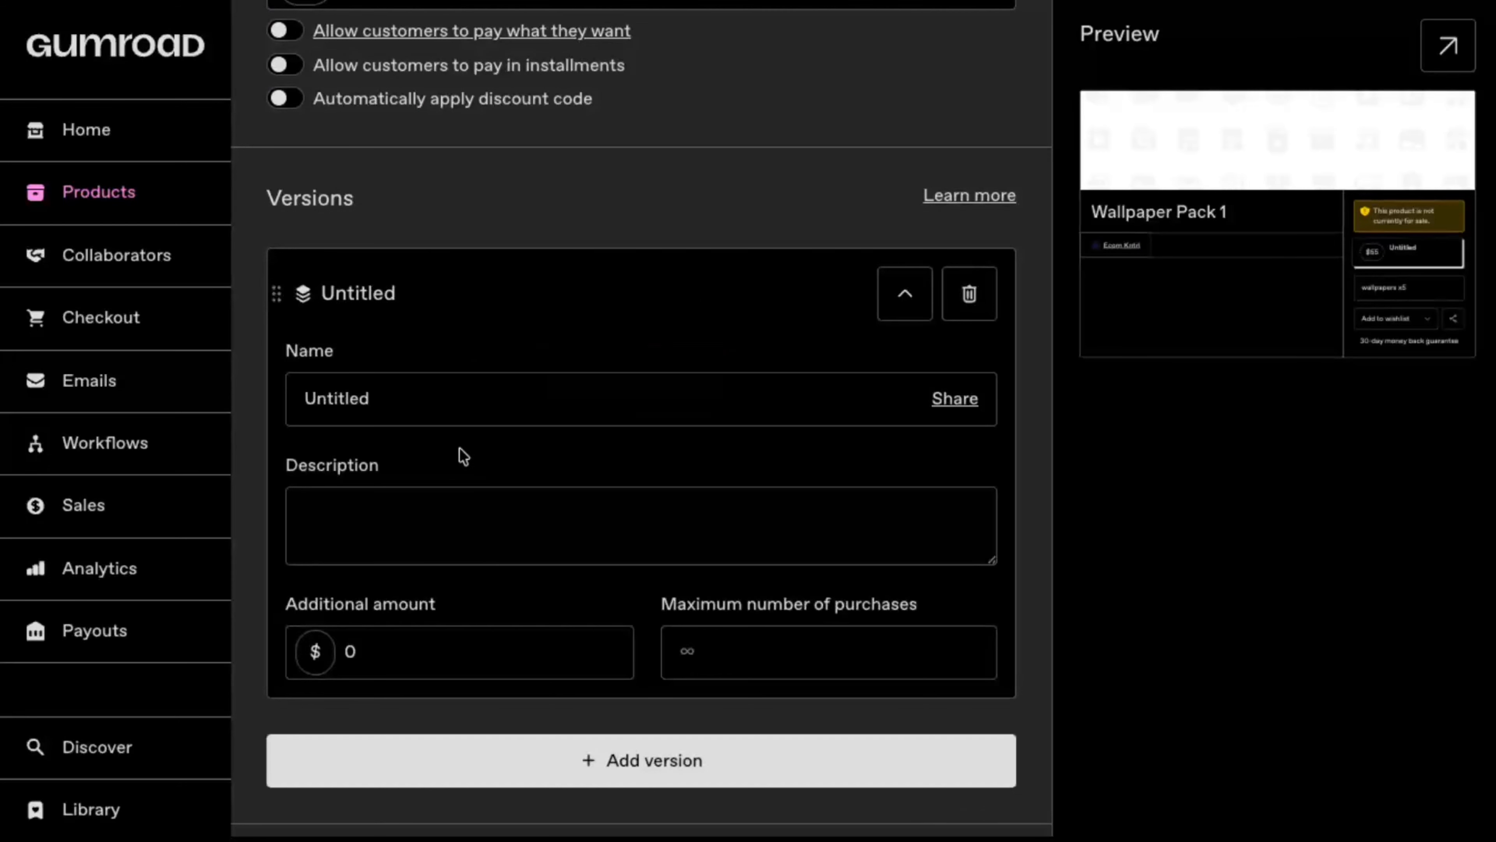
click(425, 494)
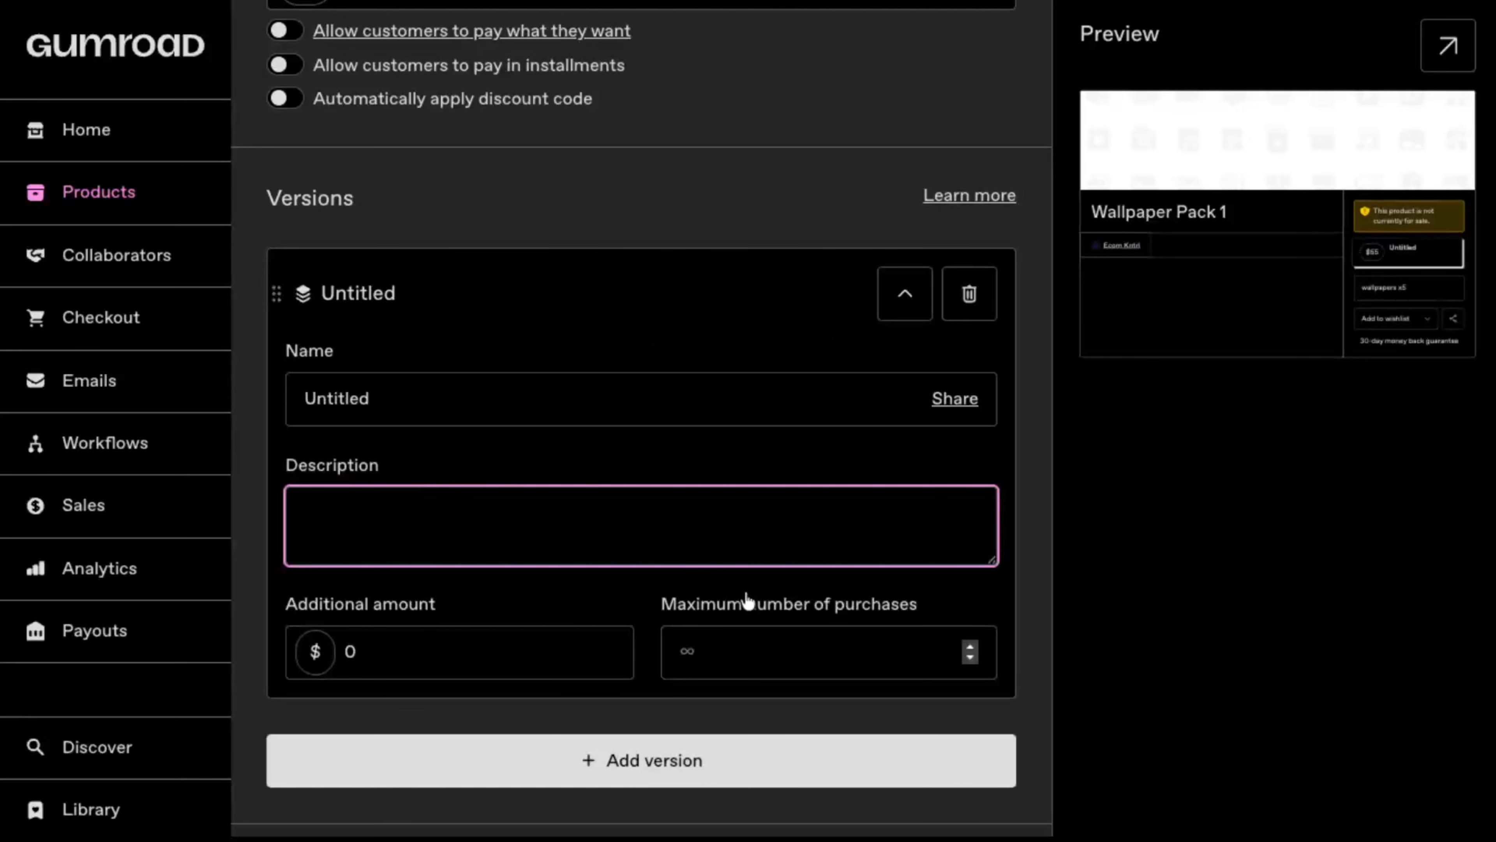
Step: Try the sales limit, customer quantity and hide sold out versions settings, switching each one back off, and look over the custom domain setting
scroll(608, 401, down, 6)
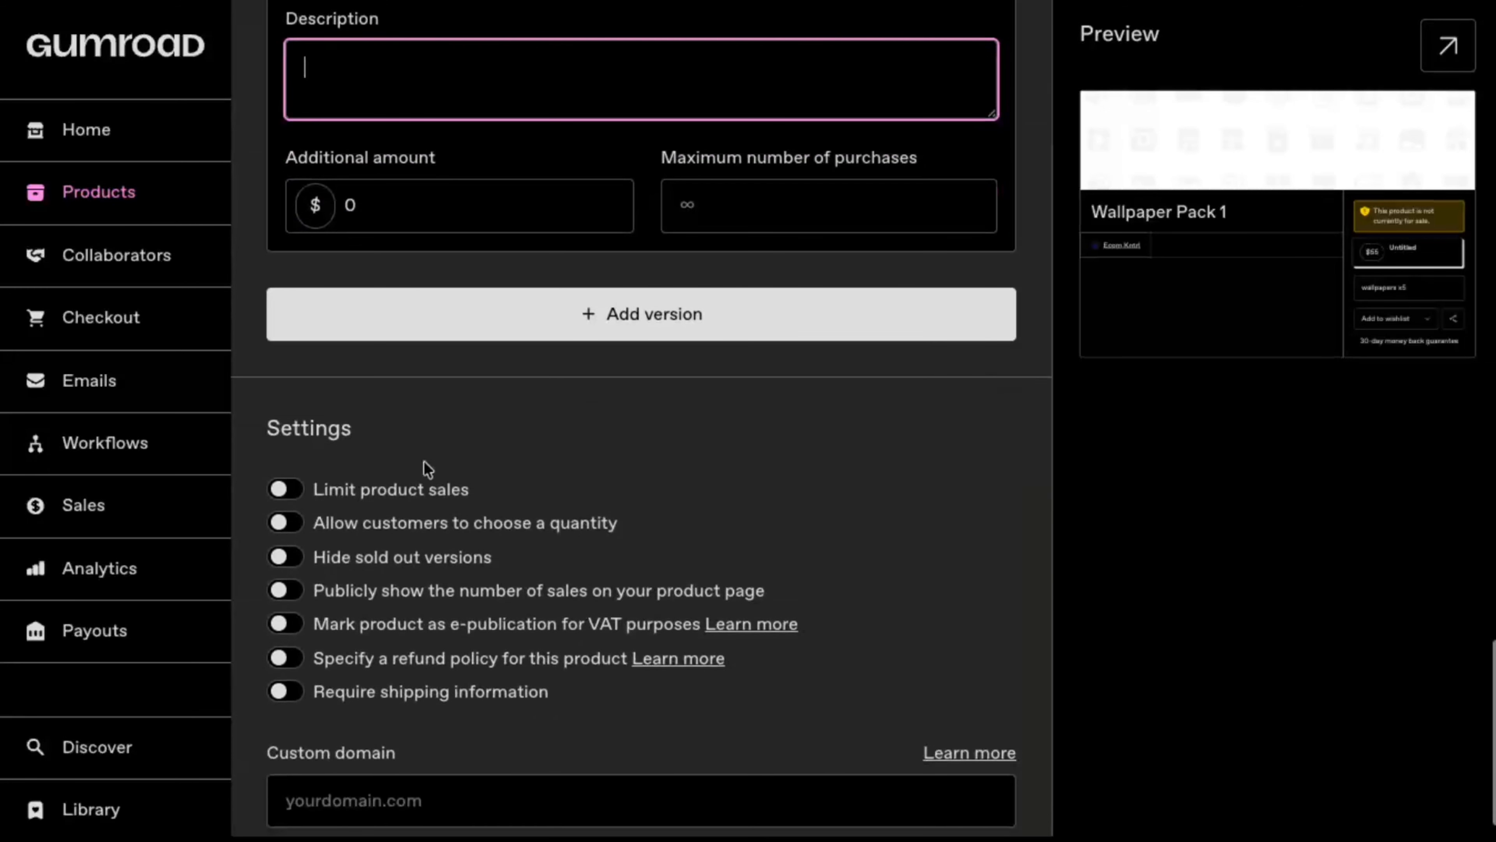
click(290, 491)
click(290, 491)
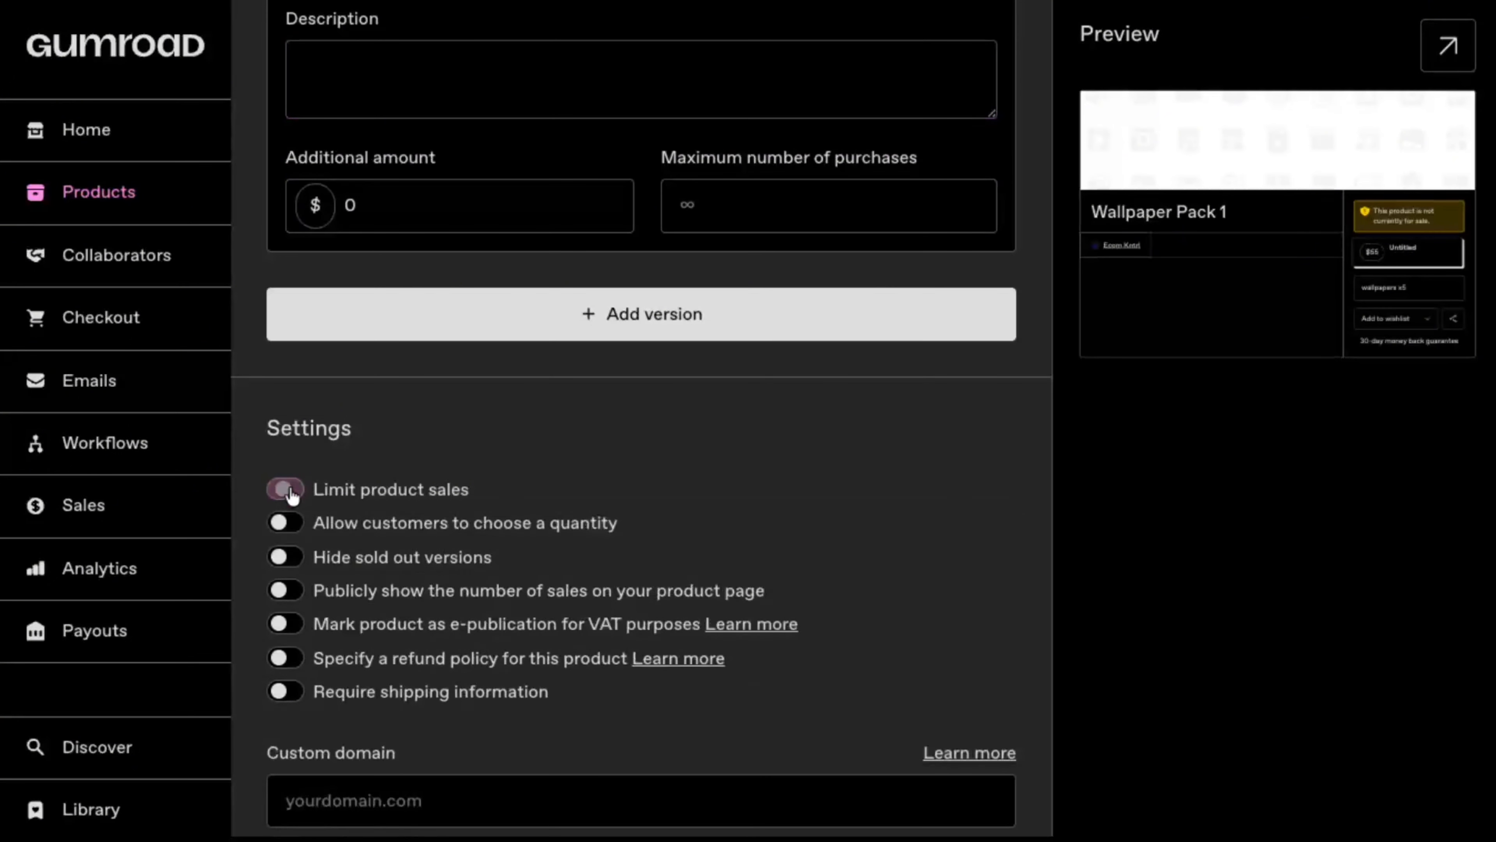
click(289, 526)
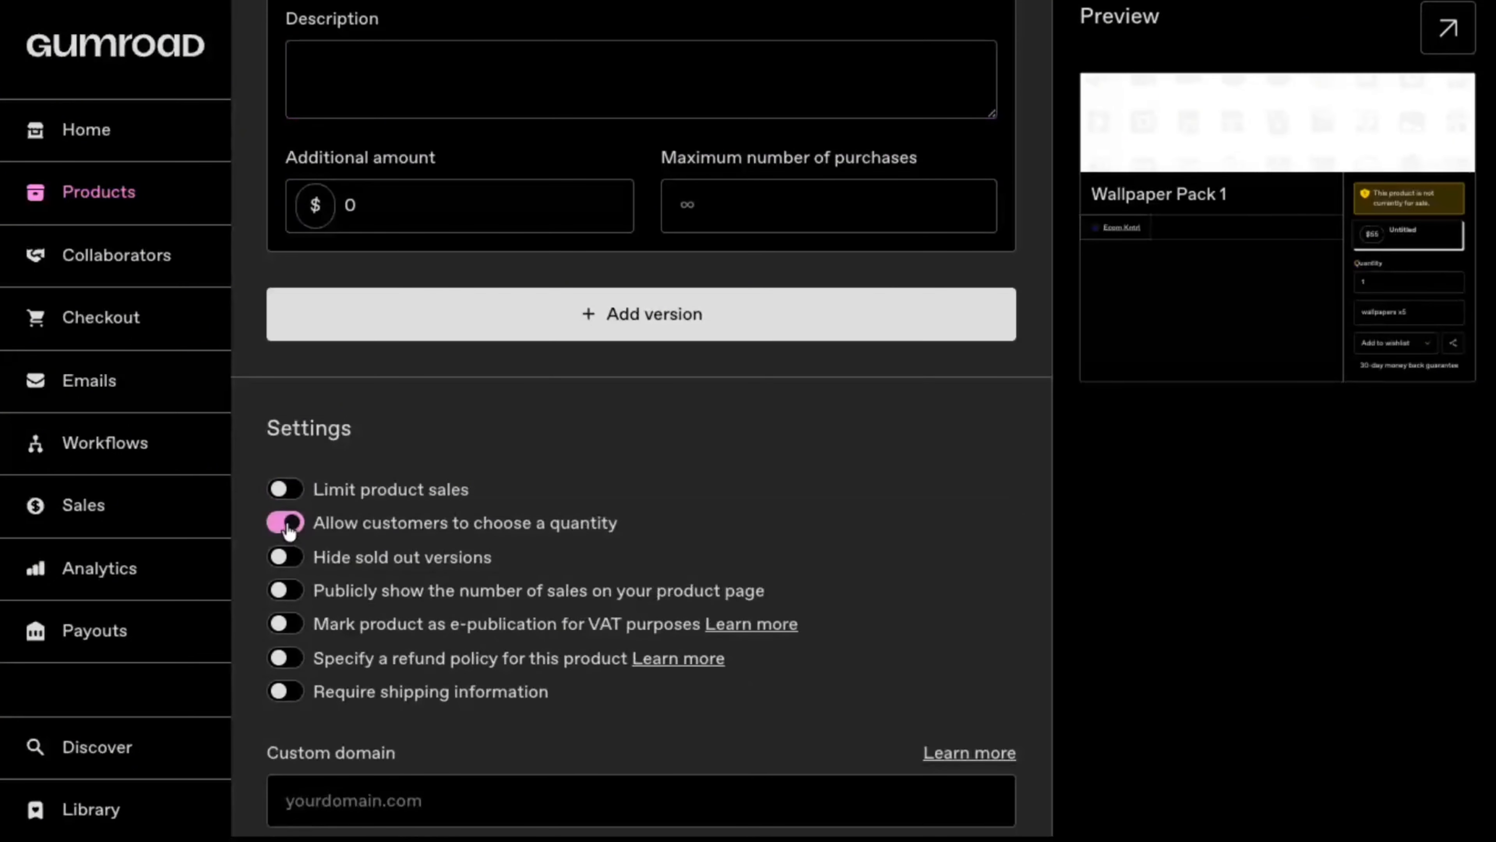
click(289, 526)
click(285, 557)
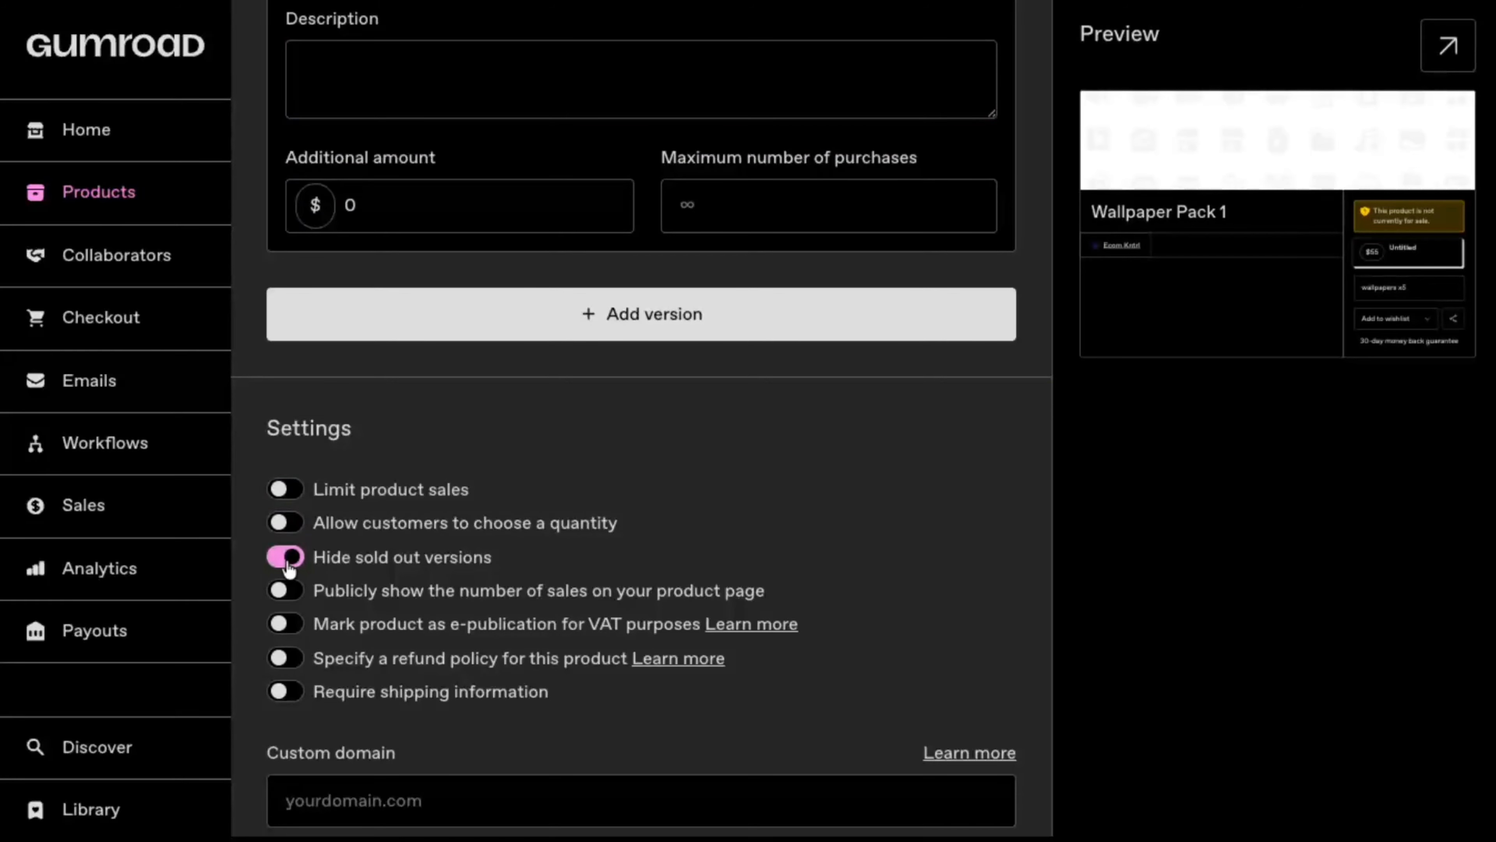
click(284, 557)
click(568, 809)
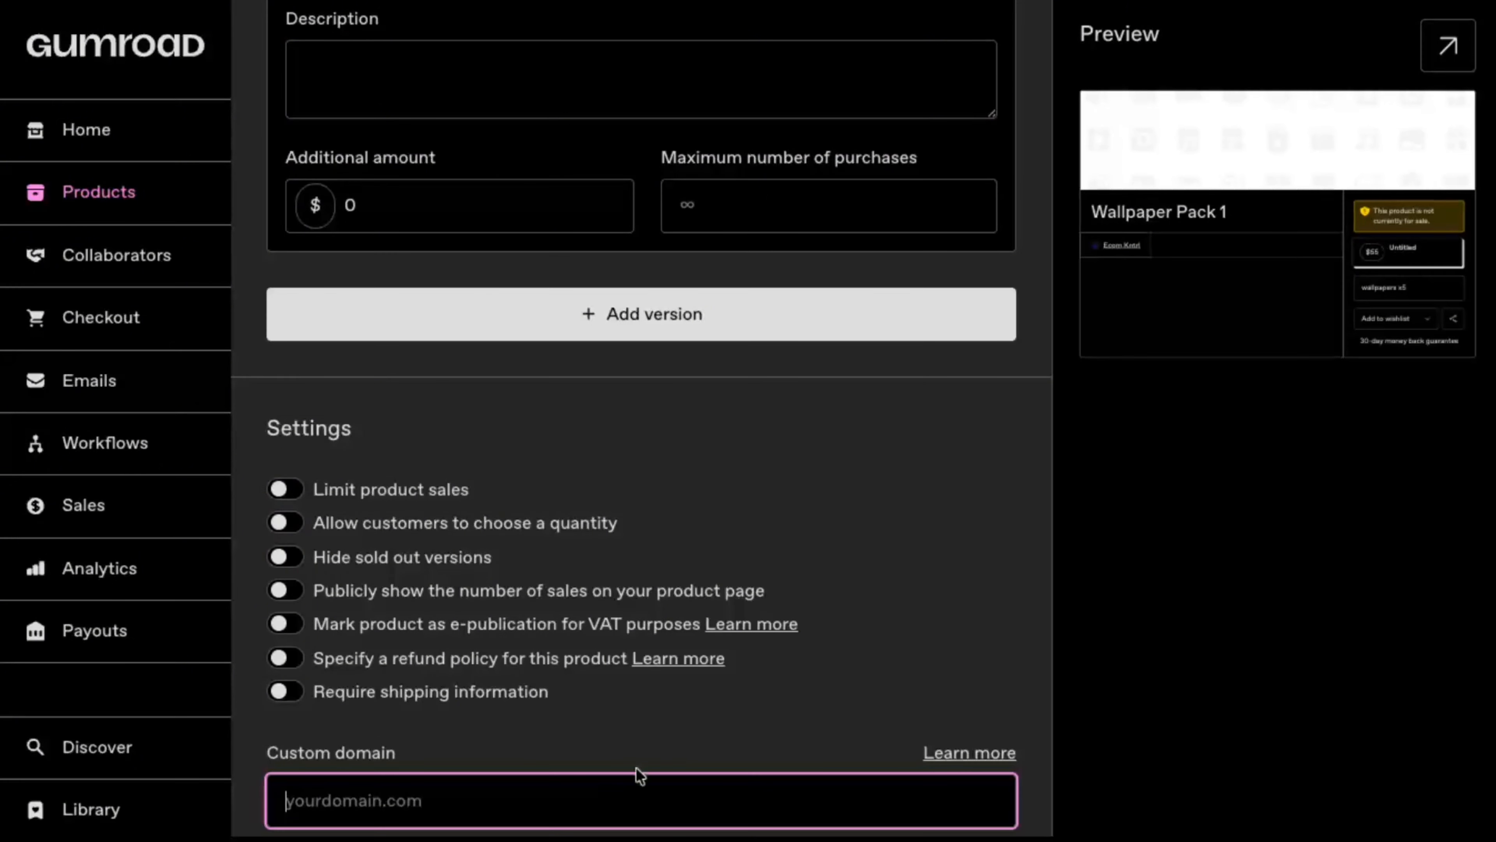
scroll(673, 754, down, 1)
scroll(669, 752, up, 15)
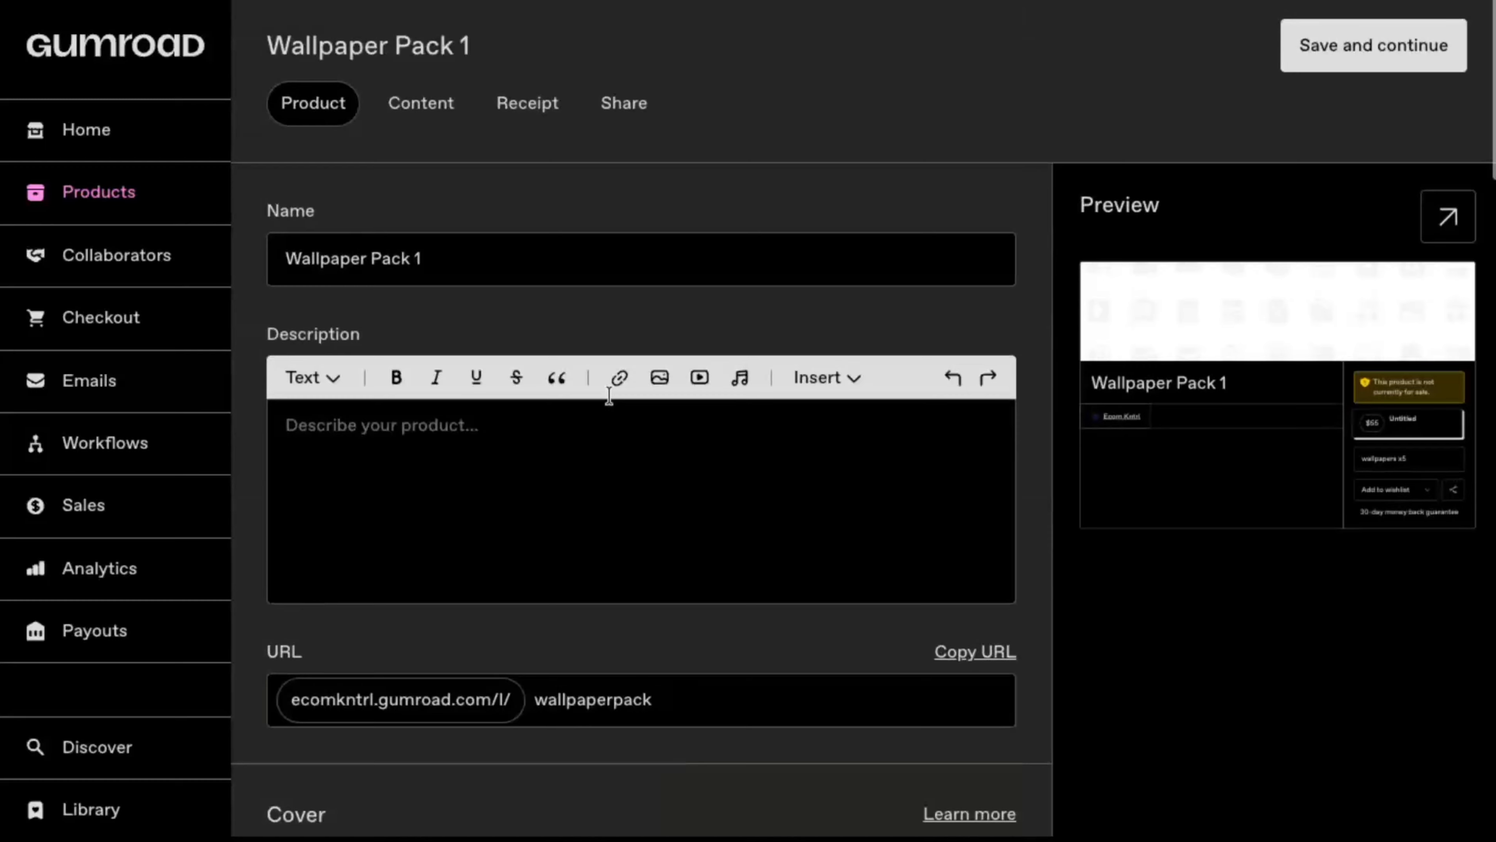
Step: Upload the Logo PNG image from the computer as the product's content
click(433, 112)
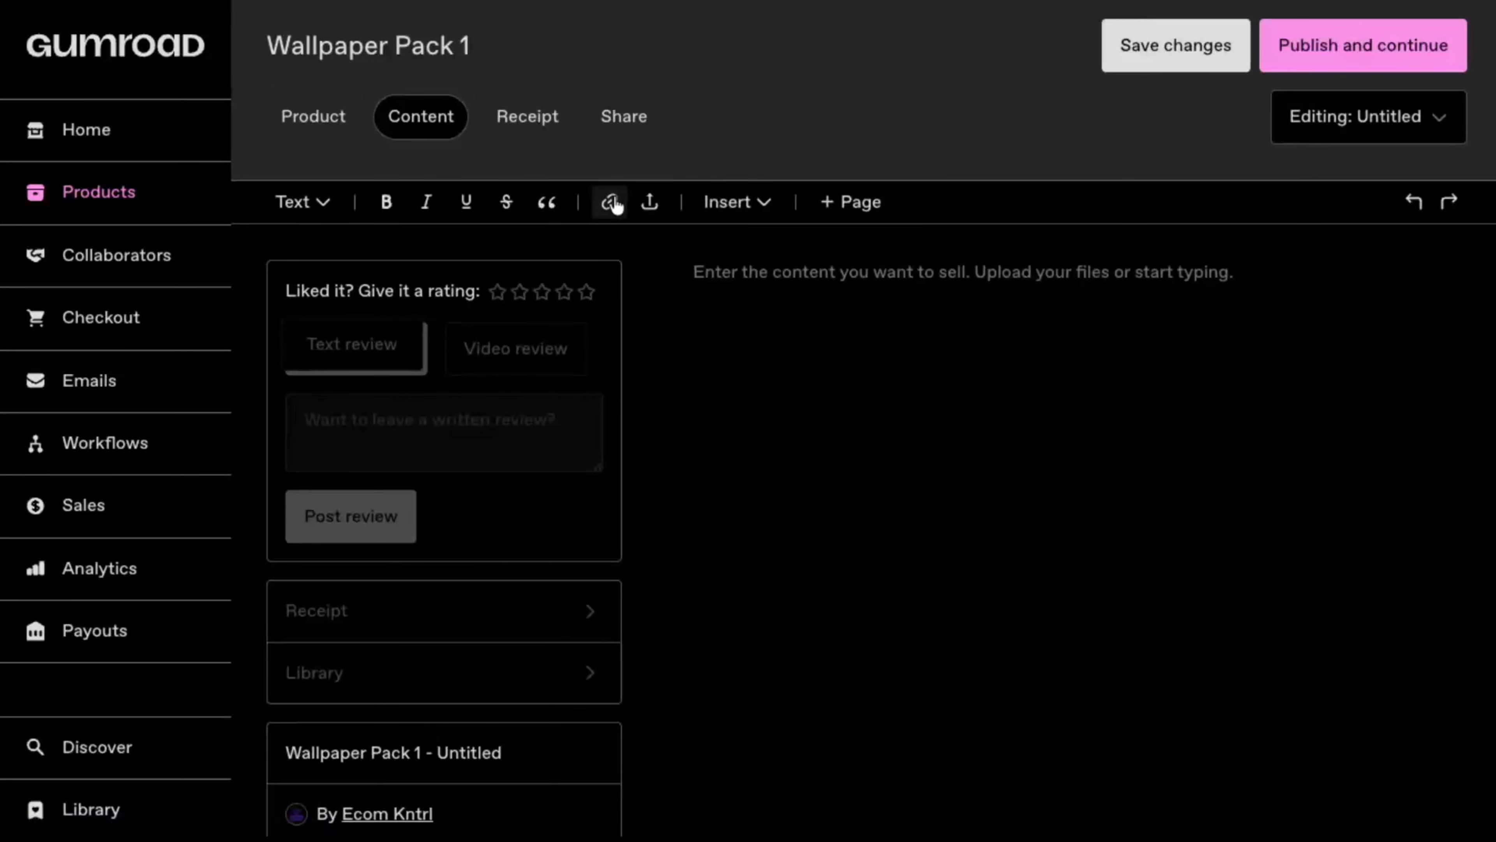
click(650, 206)
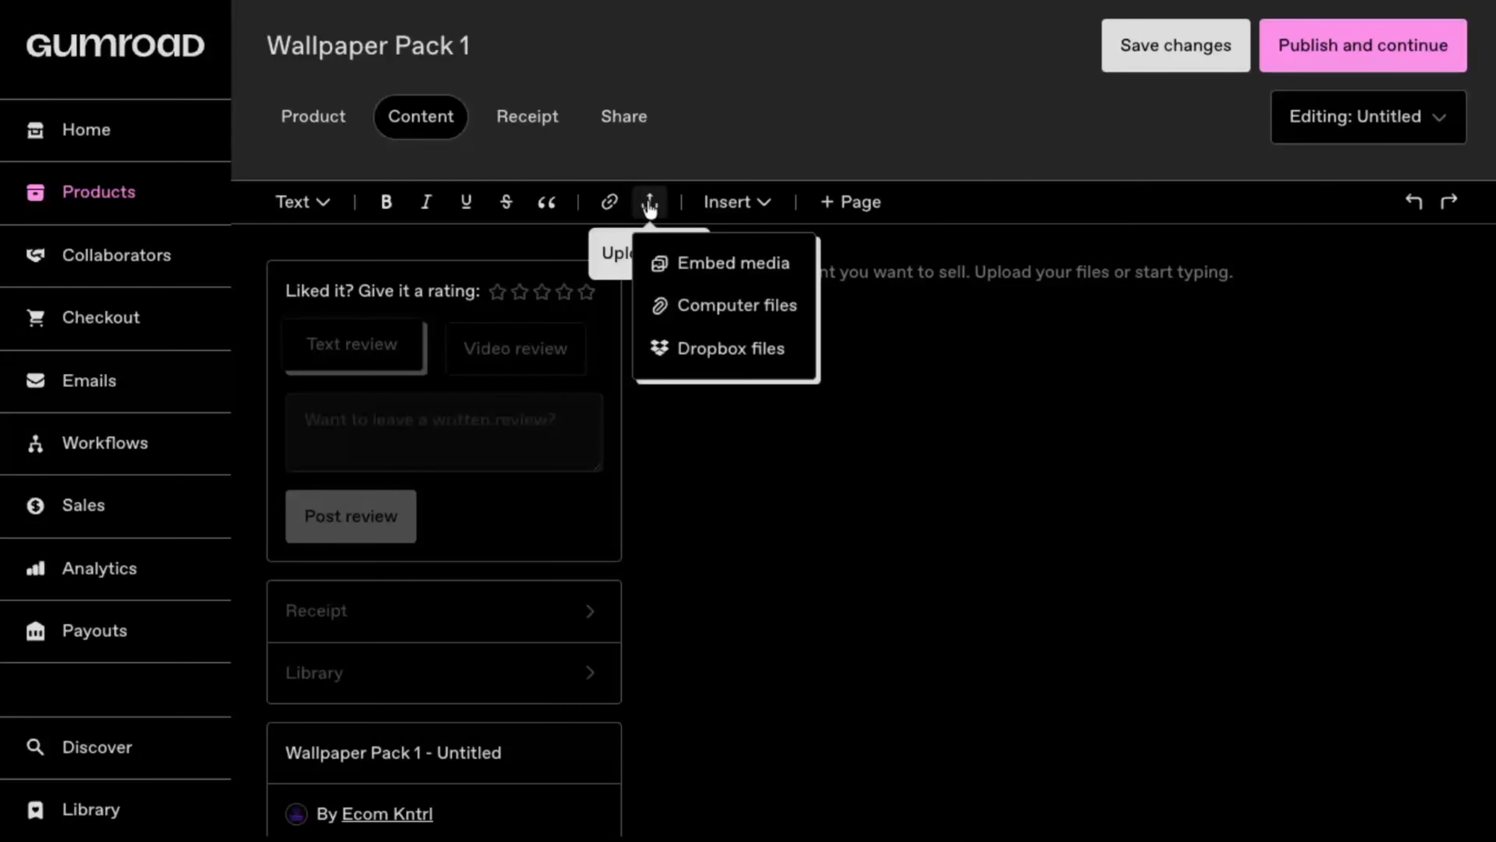
click(720, 314)
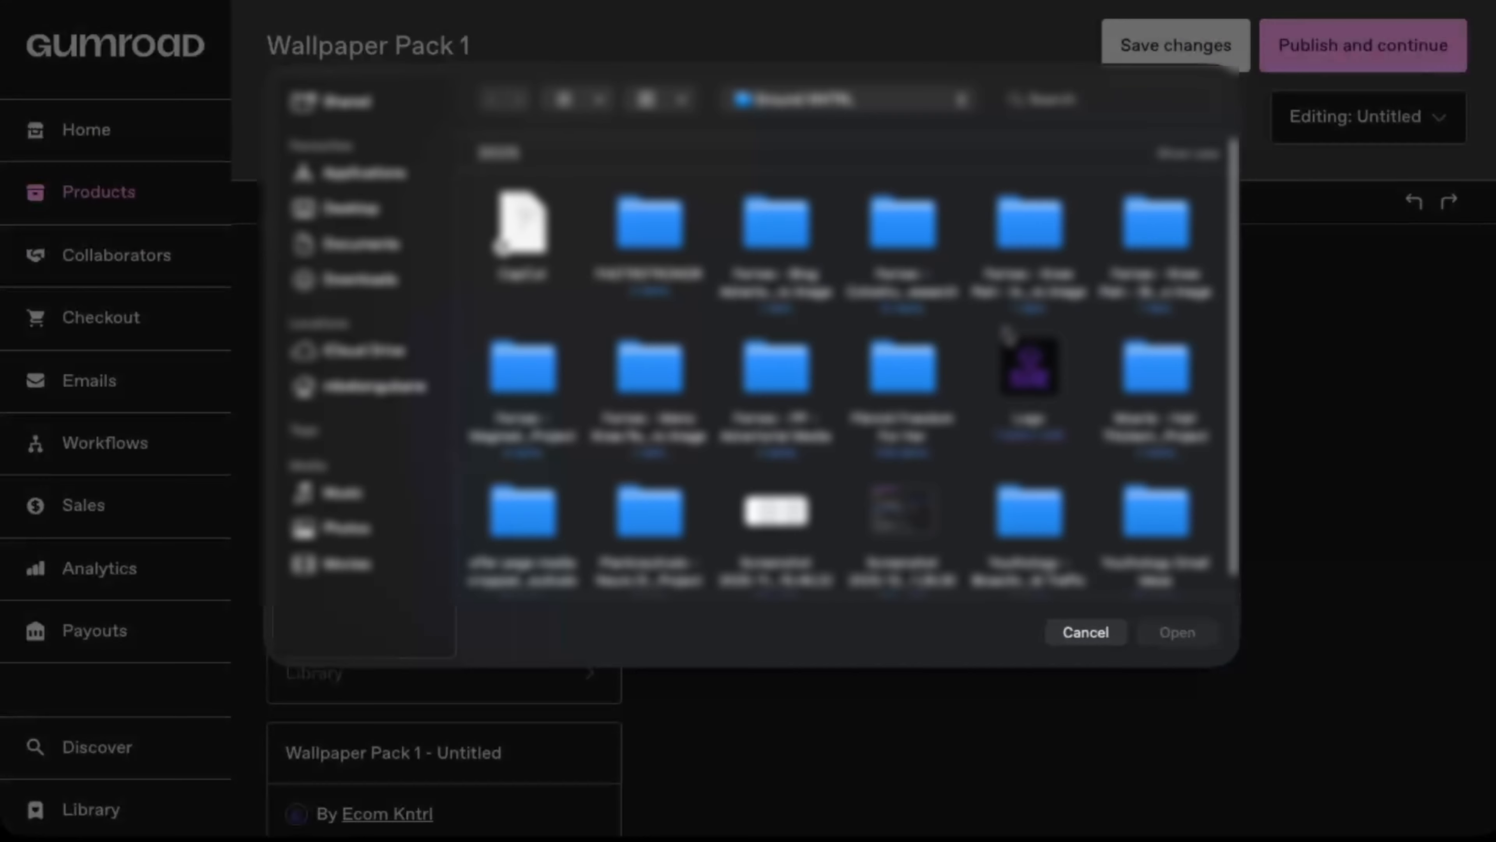
click(1030, 375)
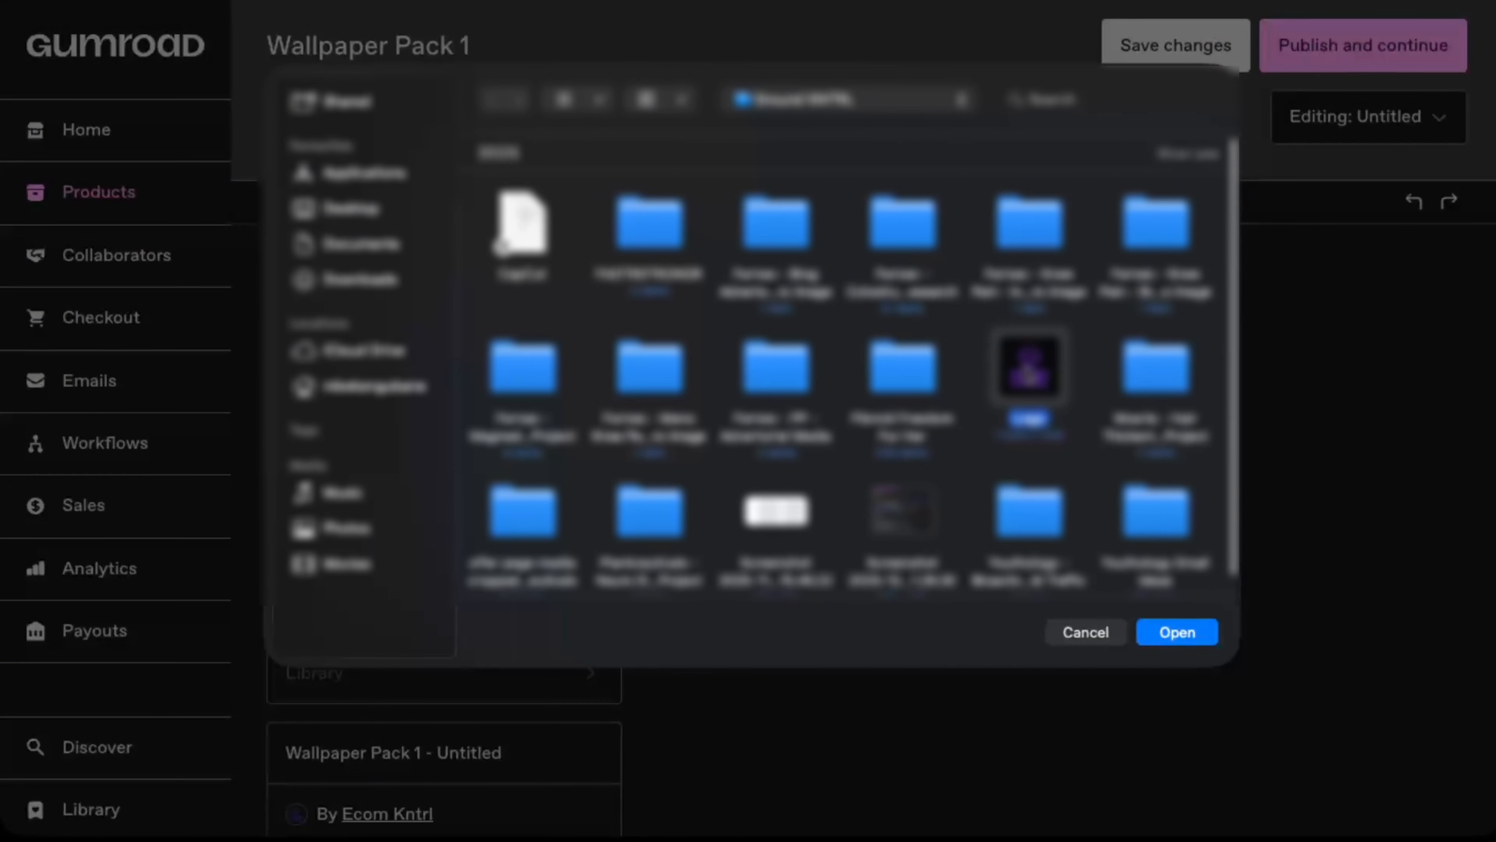
click(1166, 629)
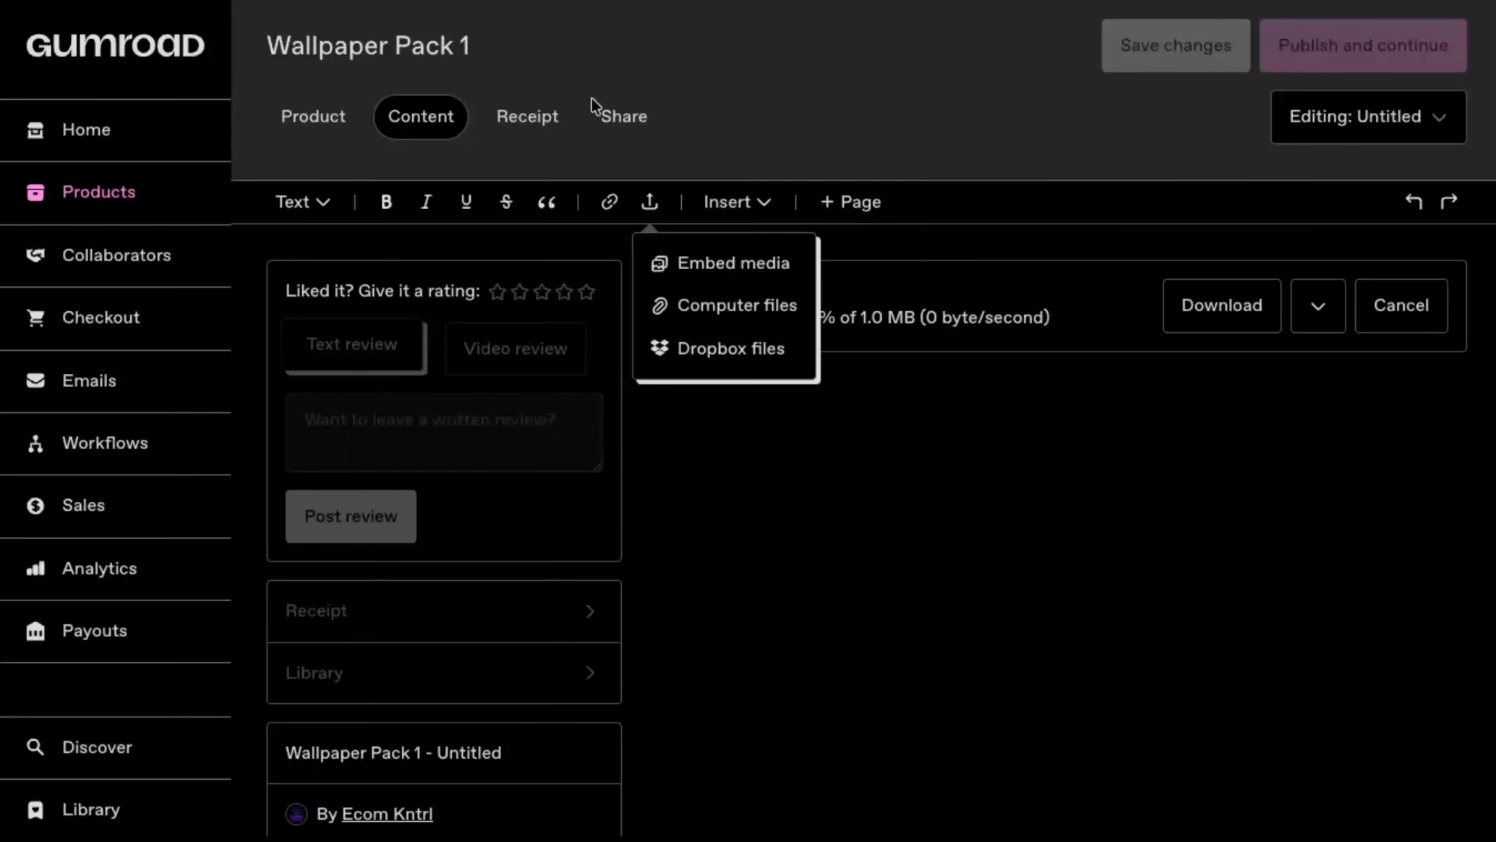
Step: Open the product's receipt settings and review the button text and custom message fields
click(529, 123)
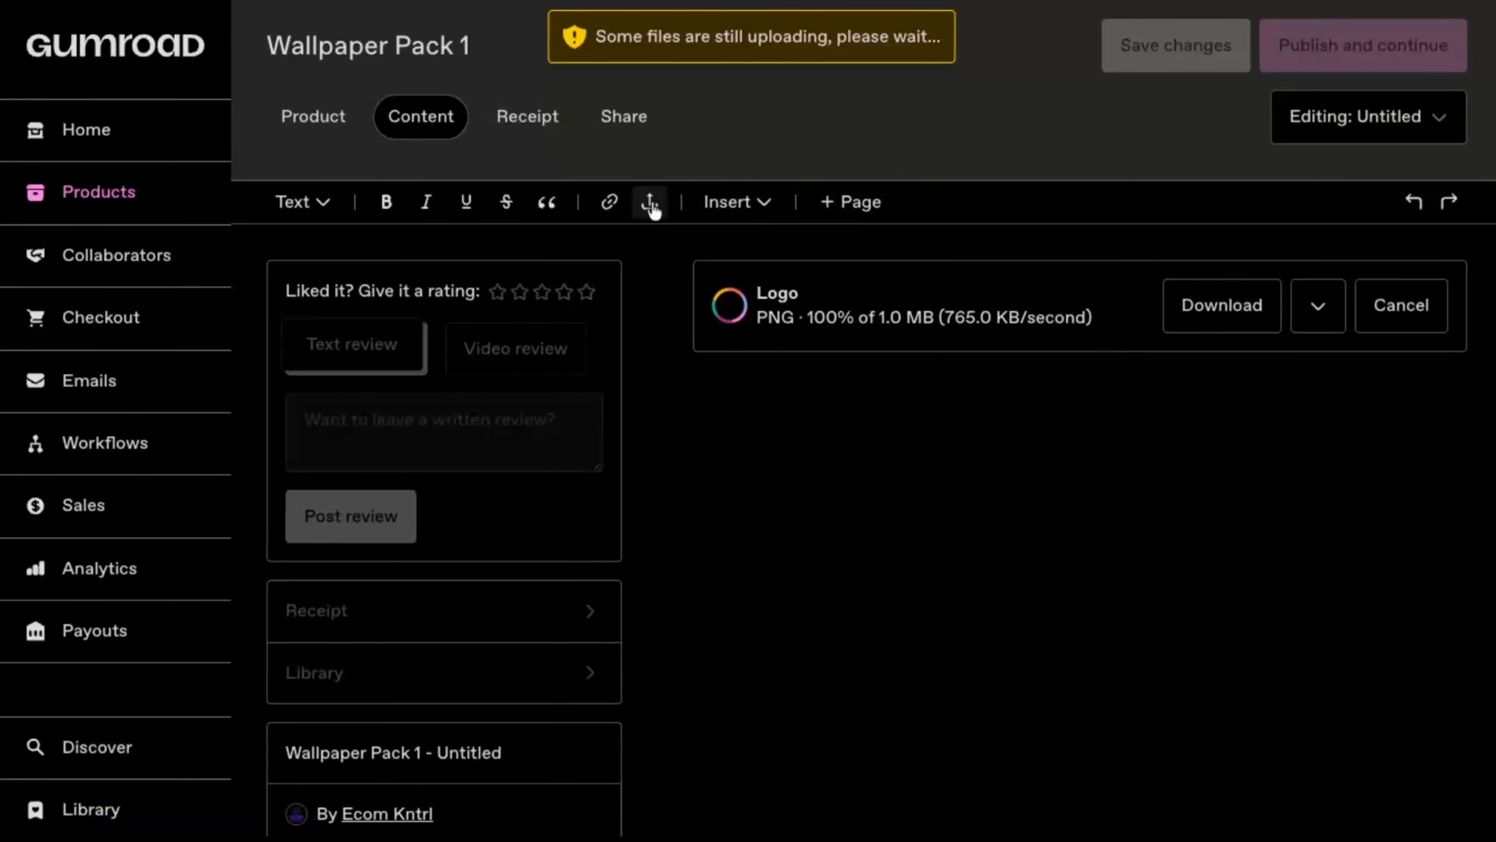
click(523, 119)
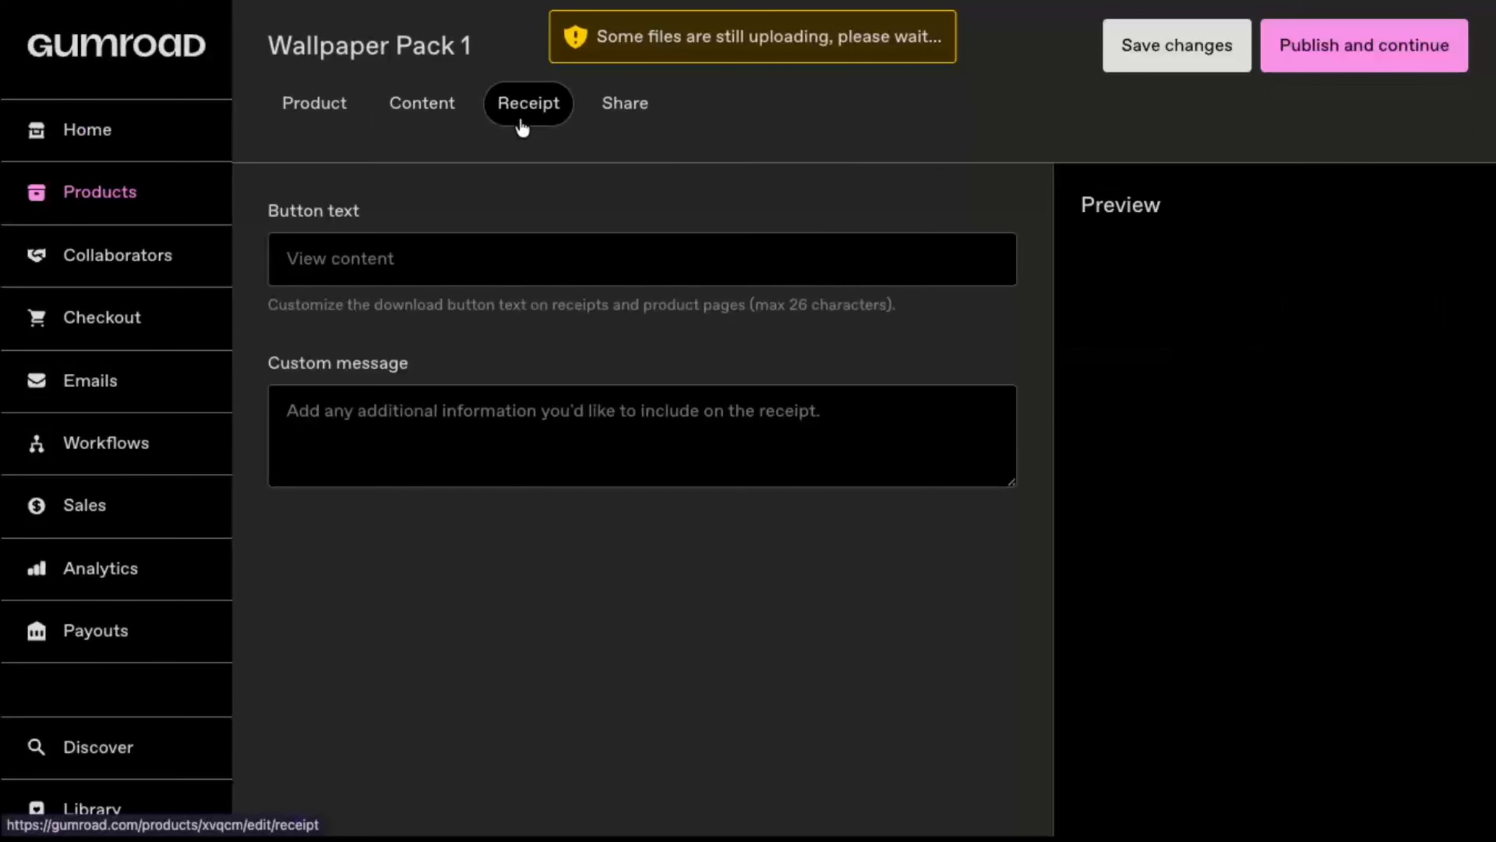
click(509, 272)
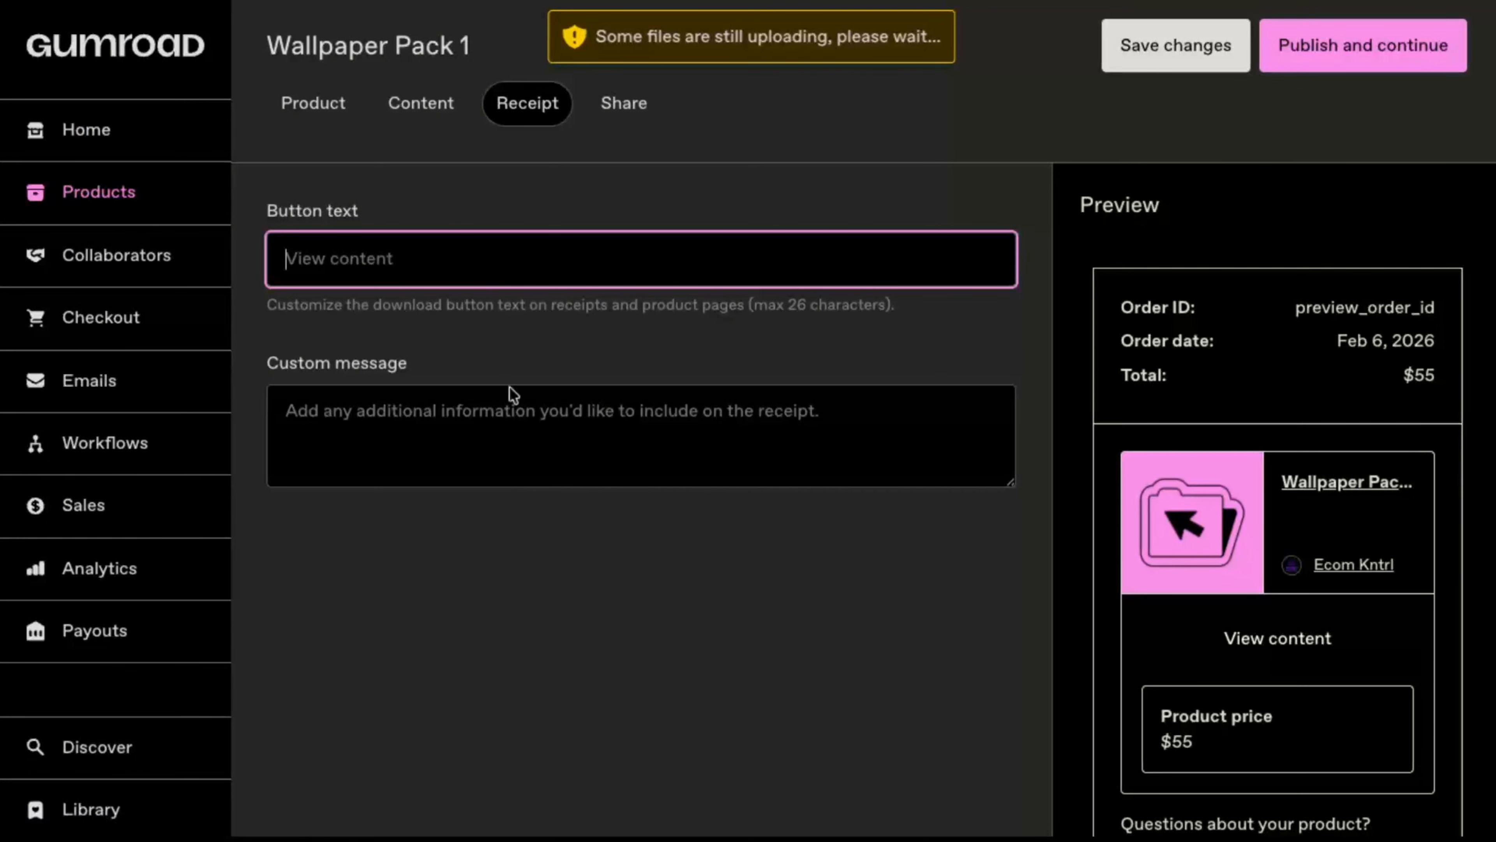
click(504, 404)
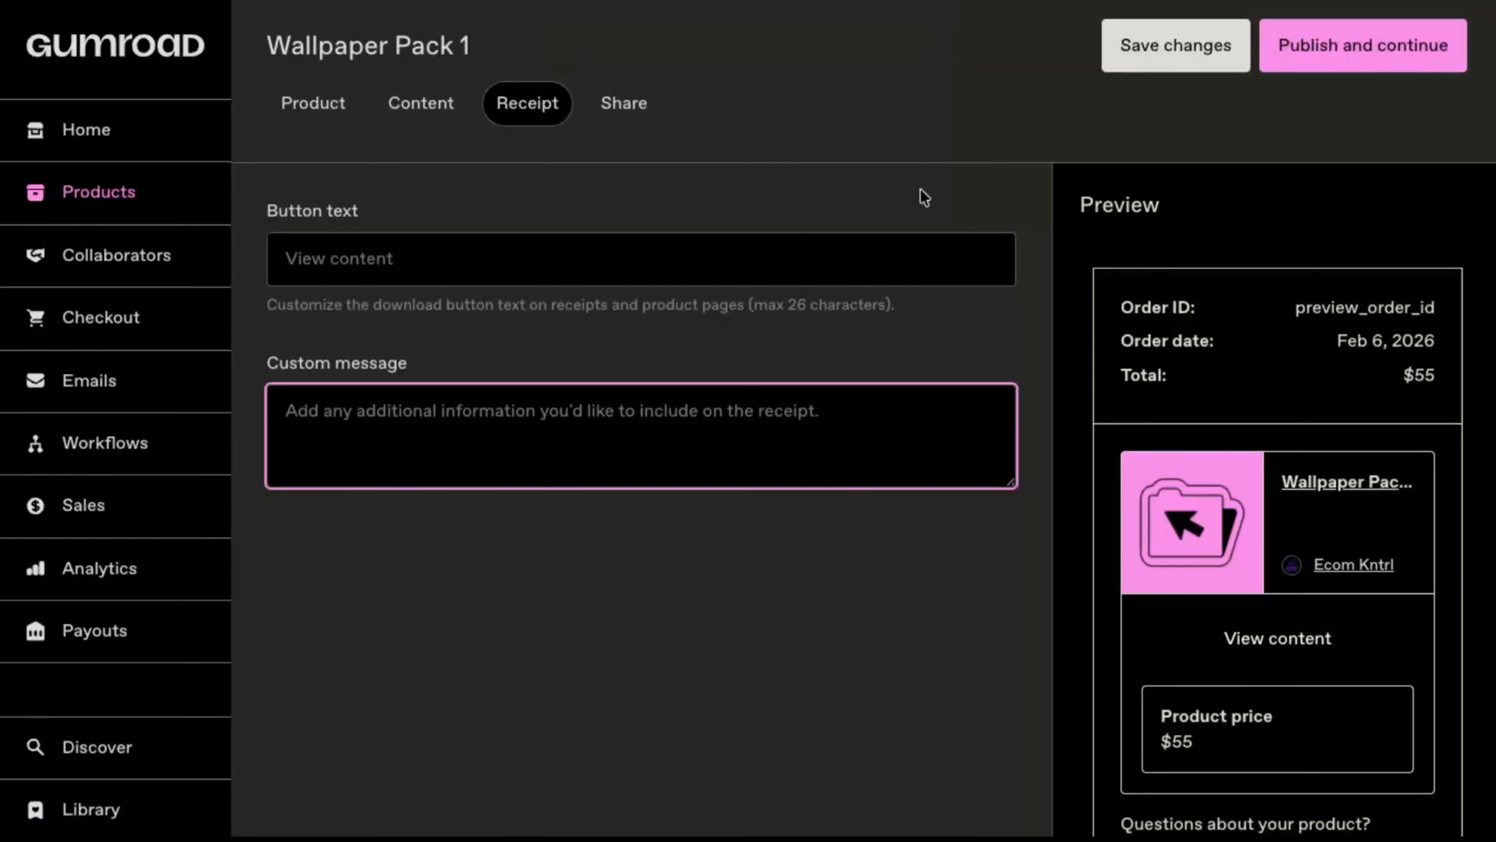